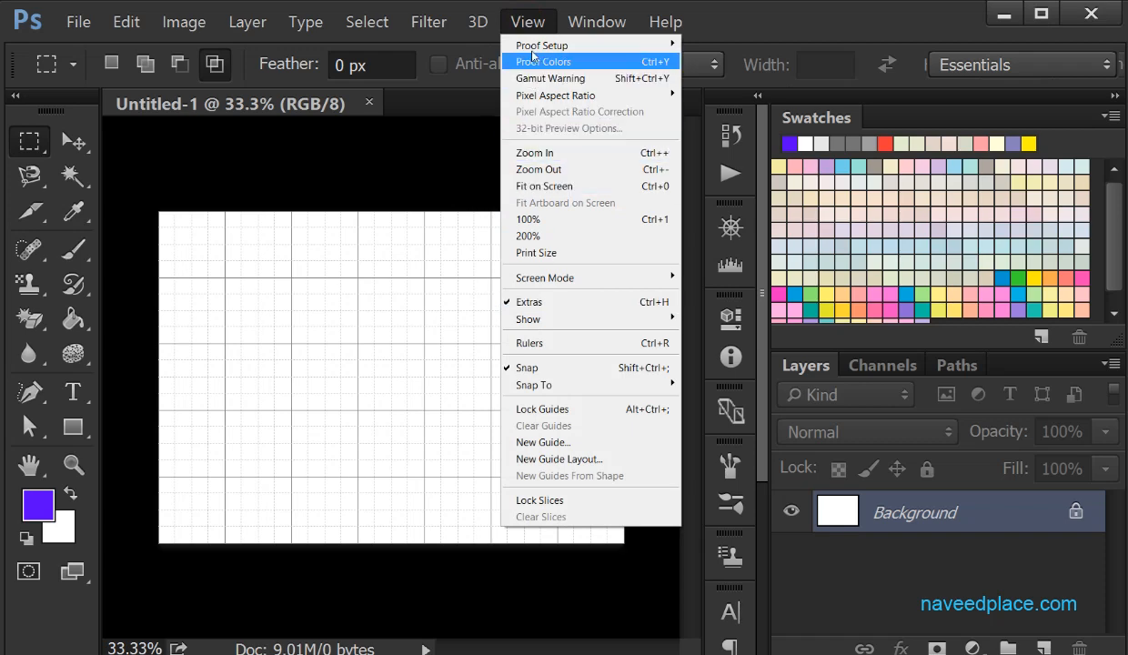
Hide the grid on the blank canvas
mouse_move(533, 47)
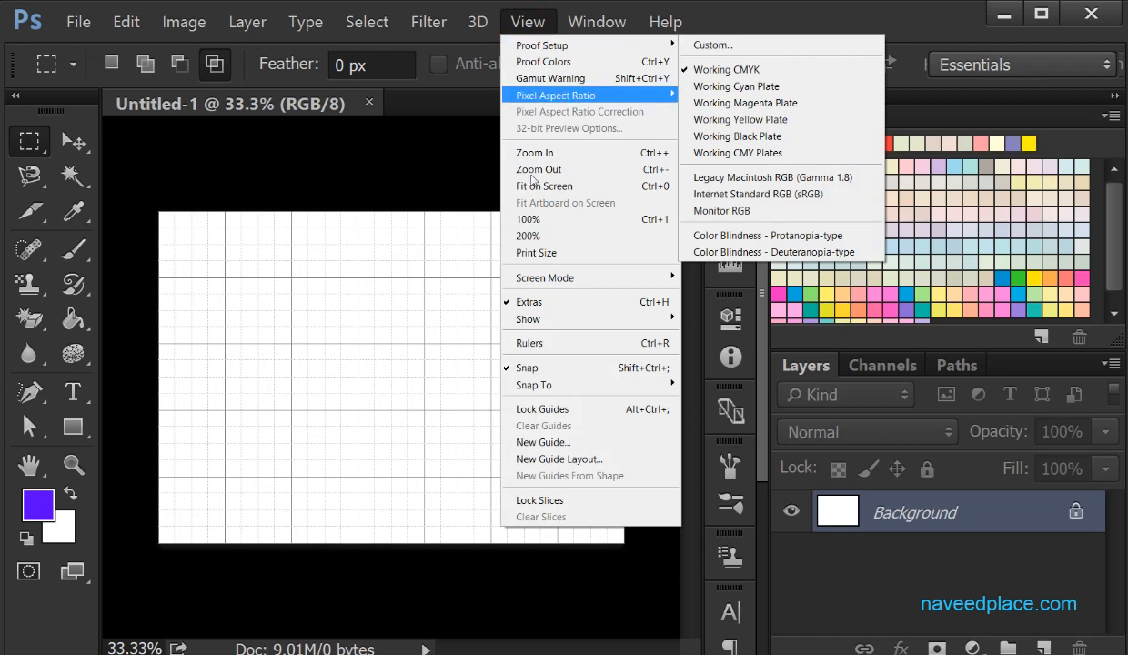
mouse_move(524, 282)
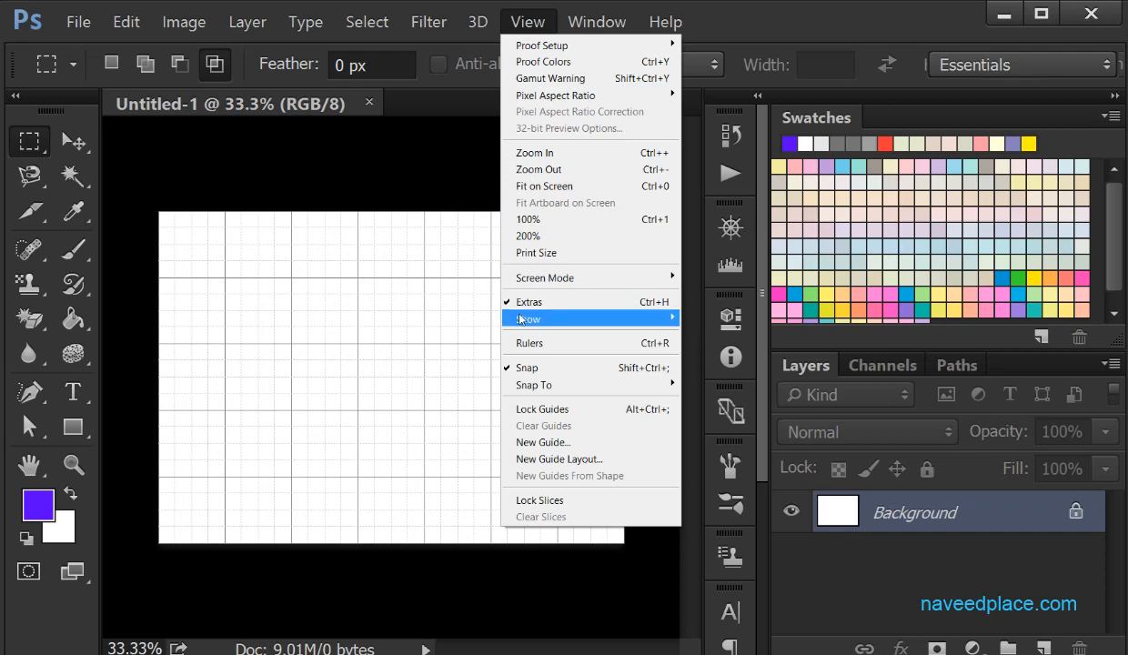
mouse_move(520, 318)
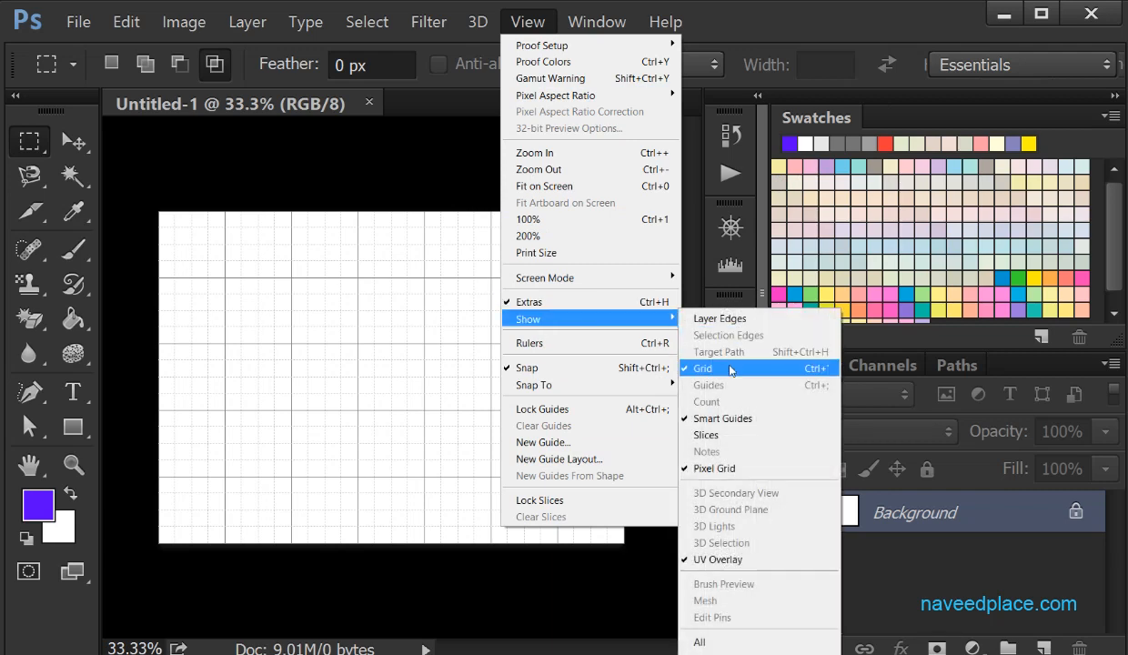
click(752, 369)
Turn off the shown canvas aids, including Smart Guides and Pixel Grid
click(536, 27)
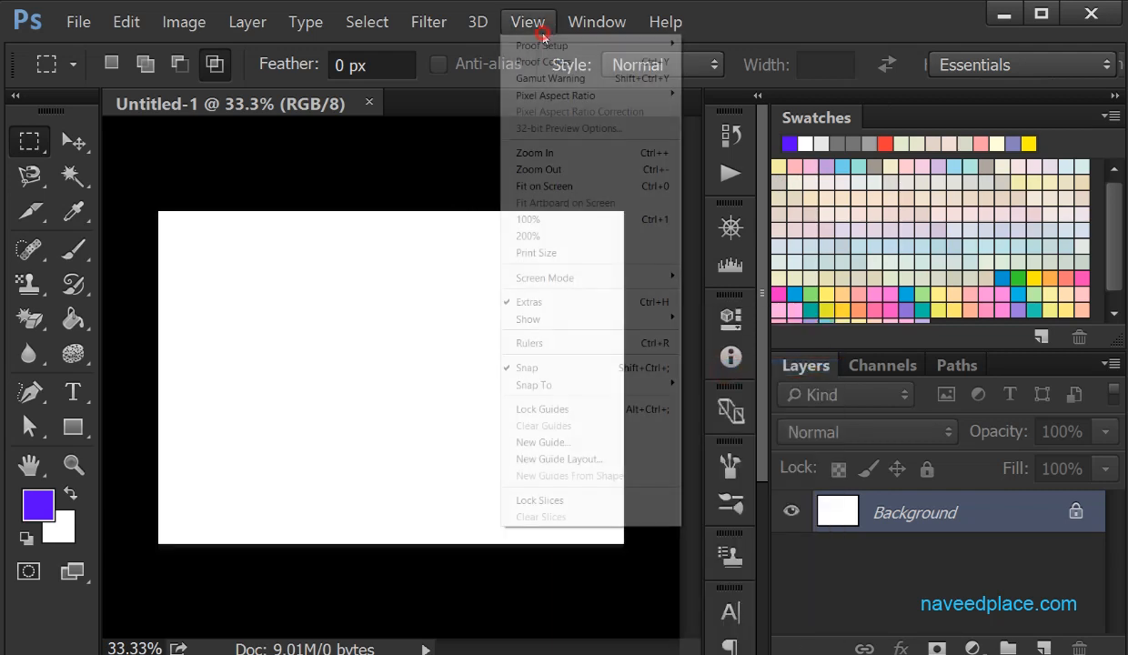
click(554, 320)
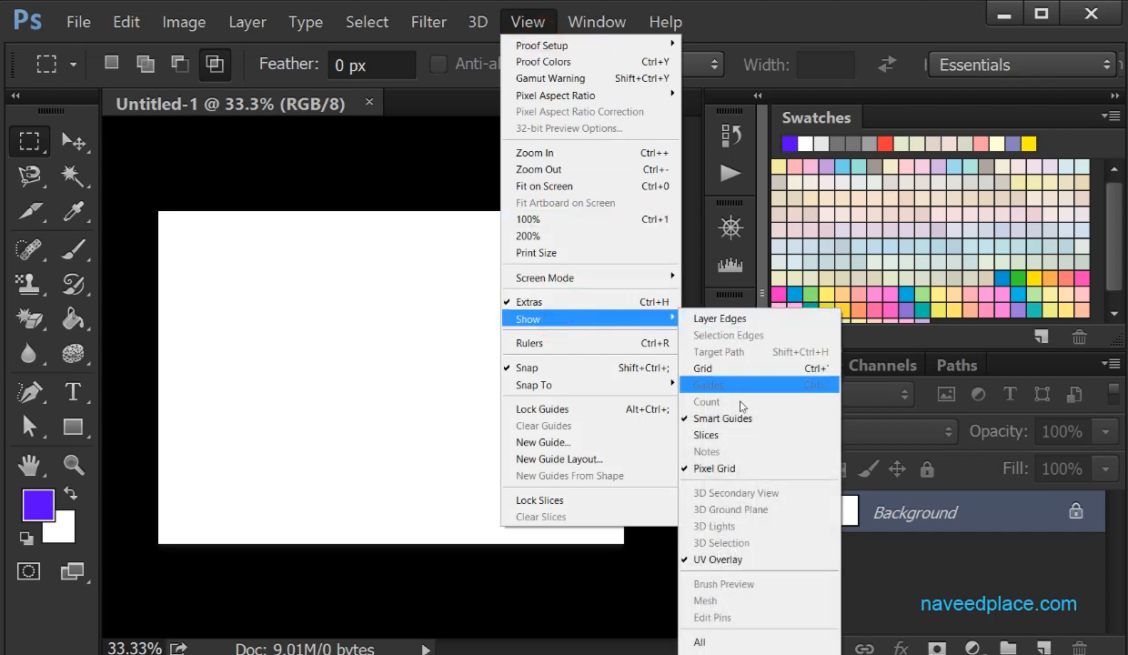
click(702, 642)
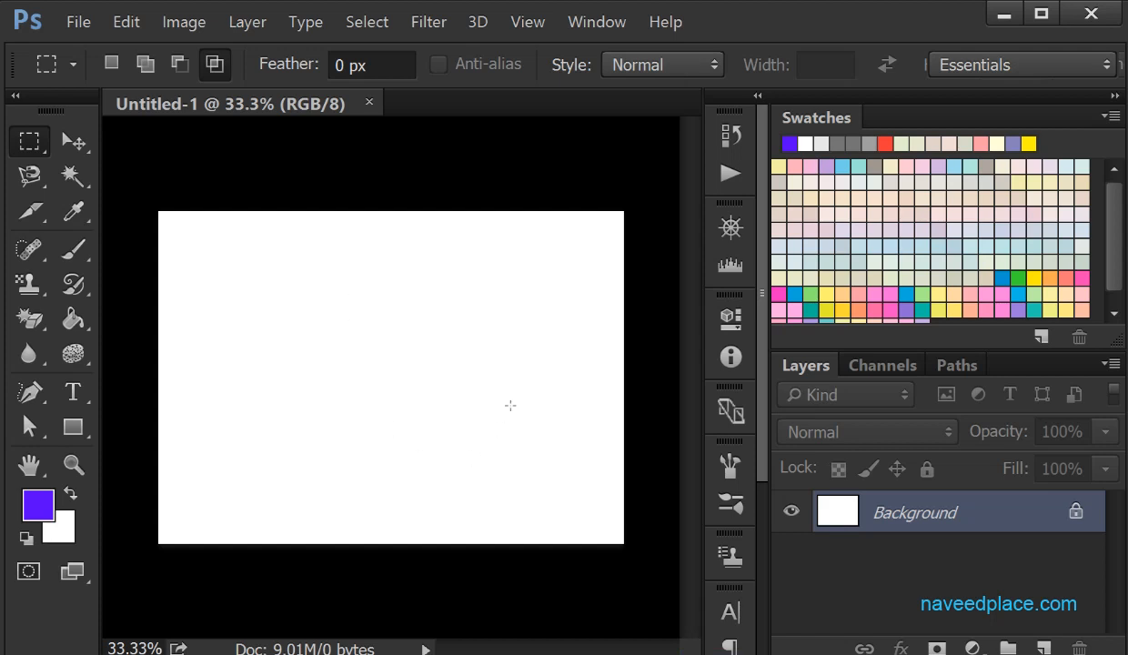
Show the grid over the canvas
click(524, 24)
mouse_move(582, 321)
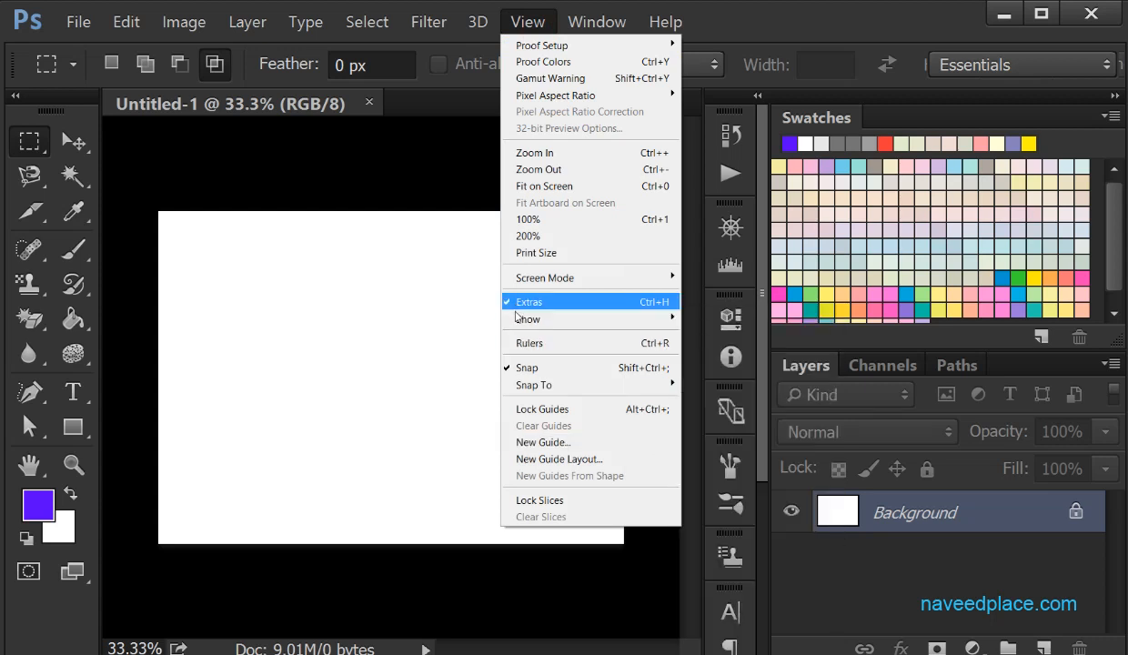
mouse_move(536, 318)
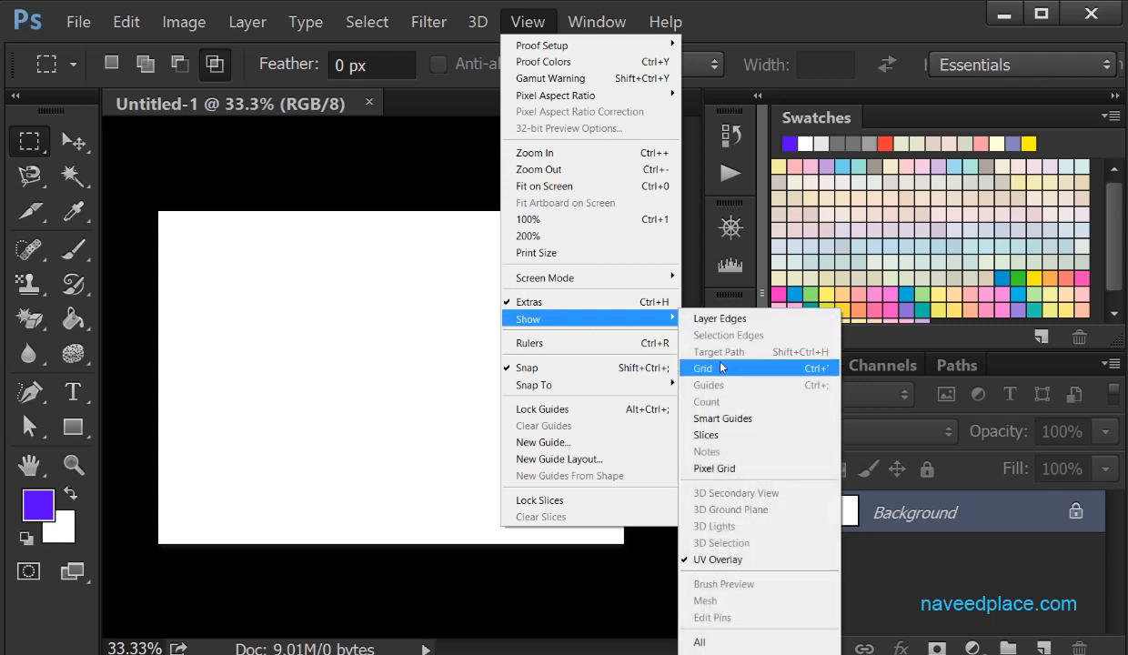
click(723, 369)
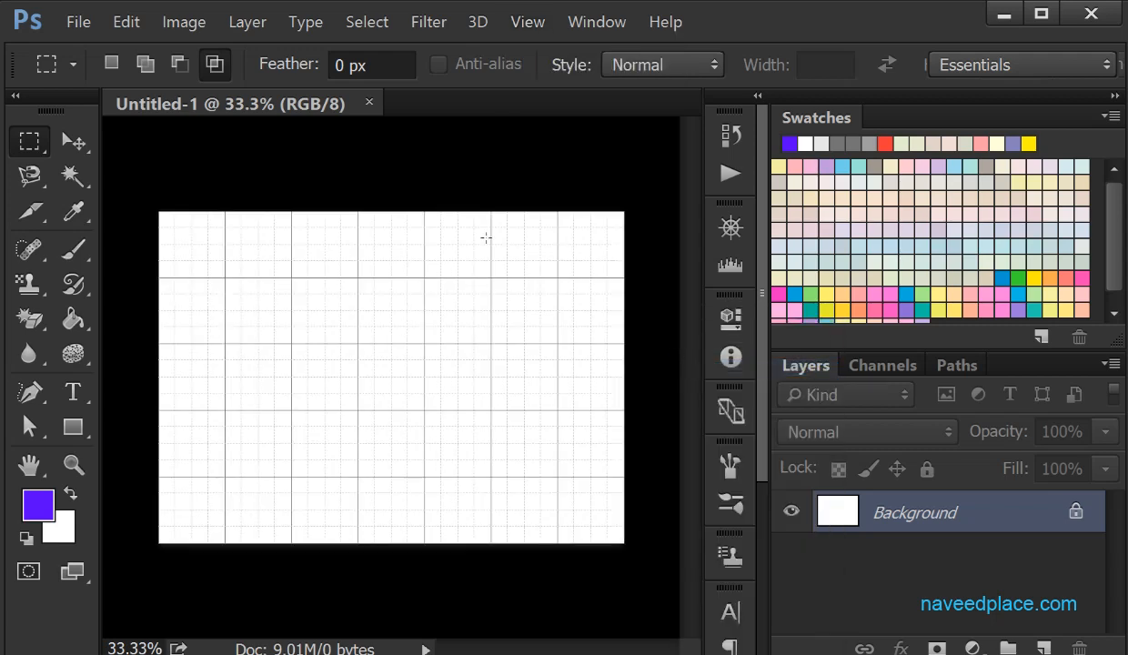
Turn off Extras to hide the grid
click(515, 30)
mouse_move(551, 321)
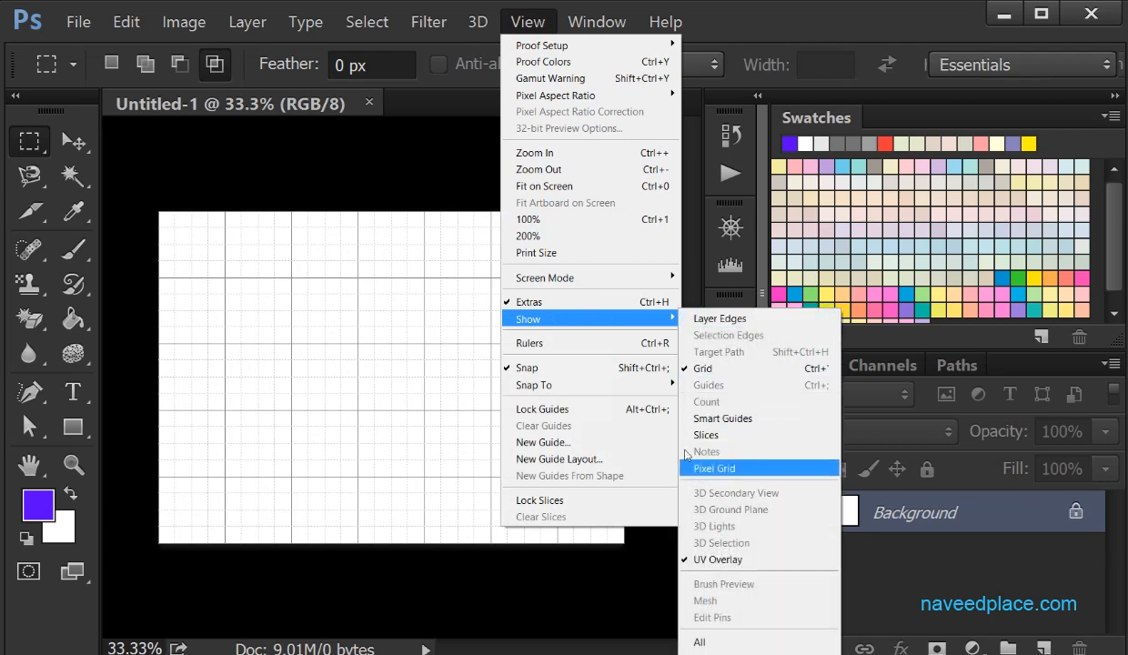
click(541, 308)
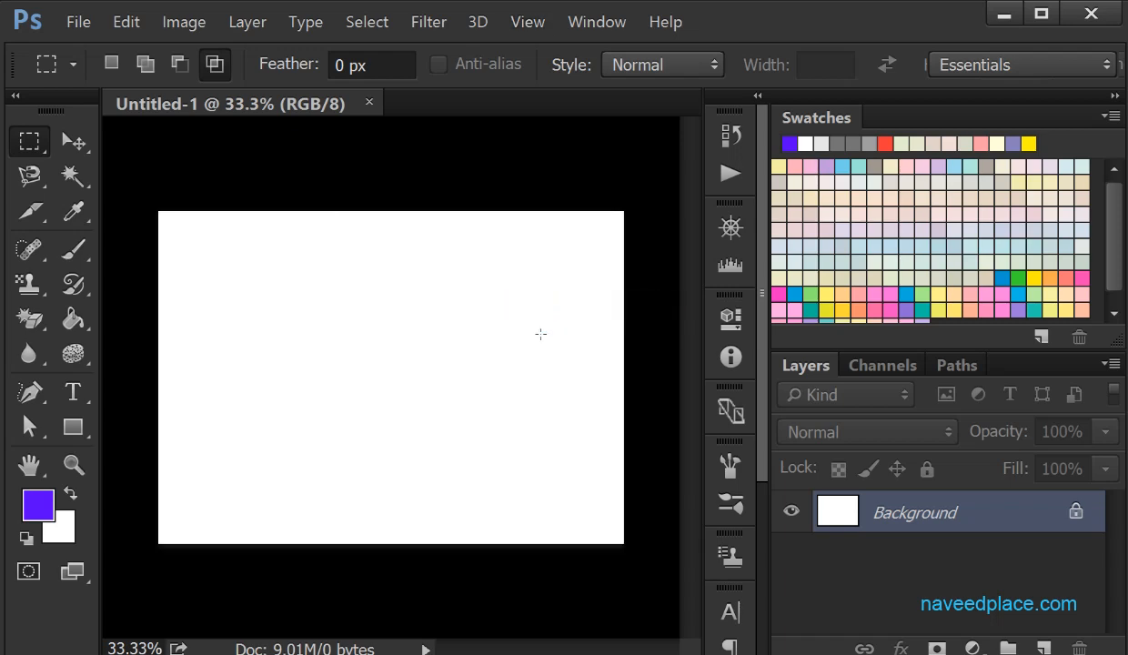
Turn Extras back on to display the grid
click(524, 23)
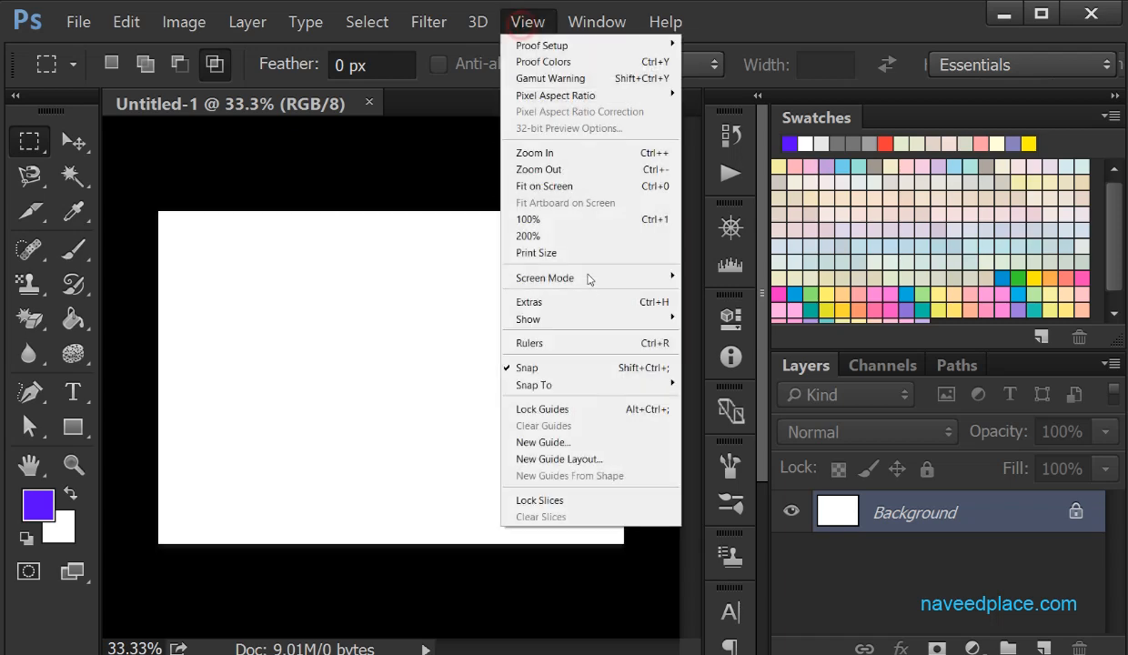
mouse_move(565, 318)
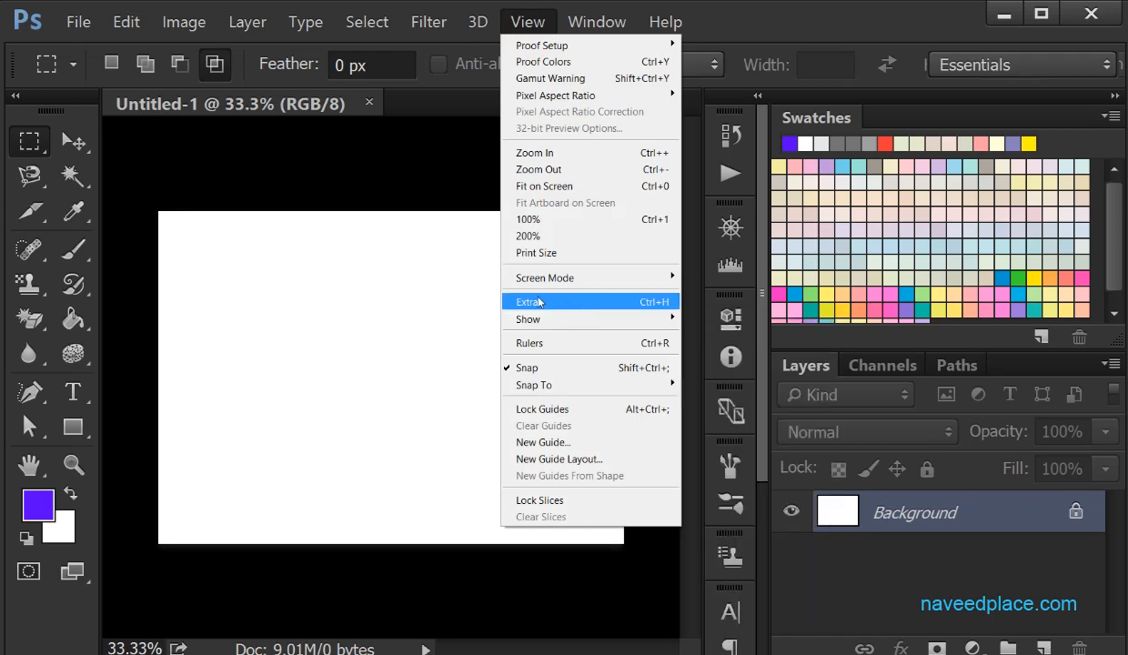
click(536, 301)
Turn on the display of Layer Edges
click(527, 23)
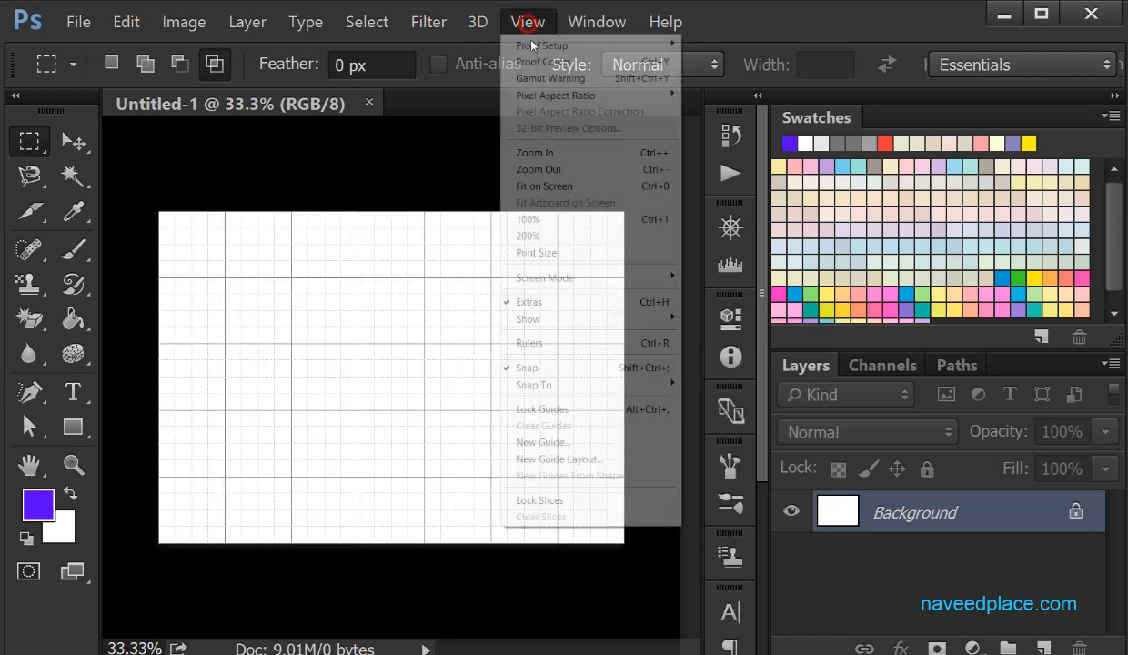
mouse_move(550, 319)
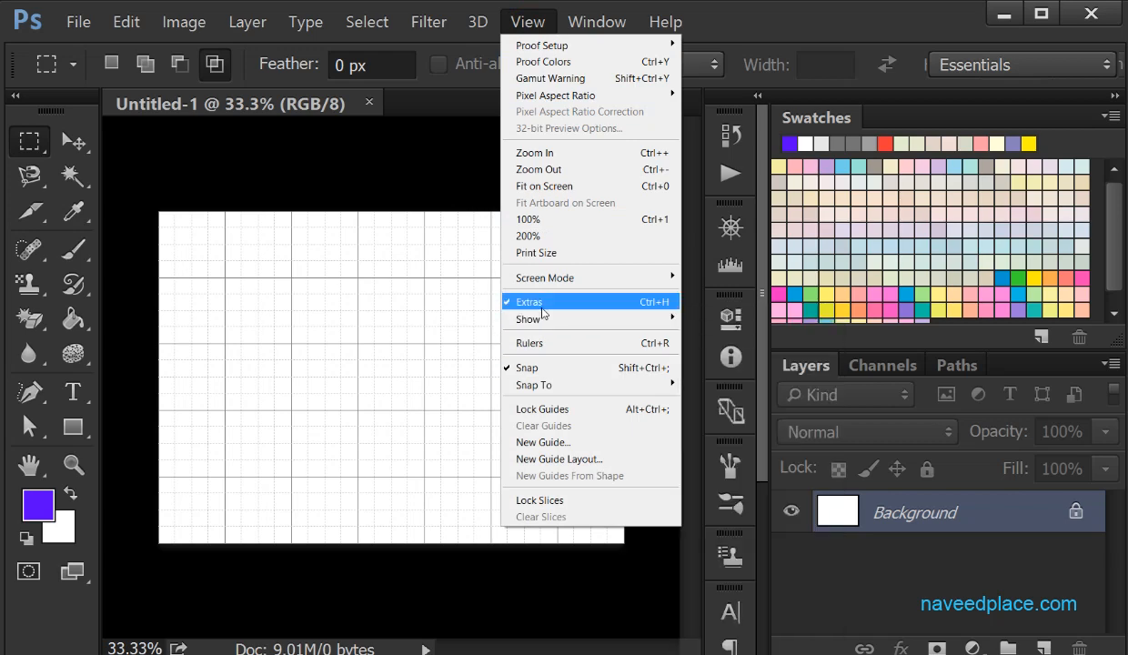
mouse_move(587, 321)
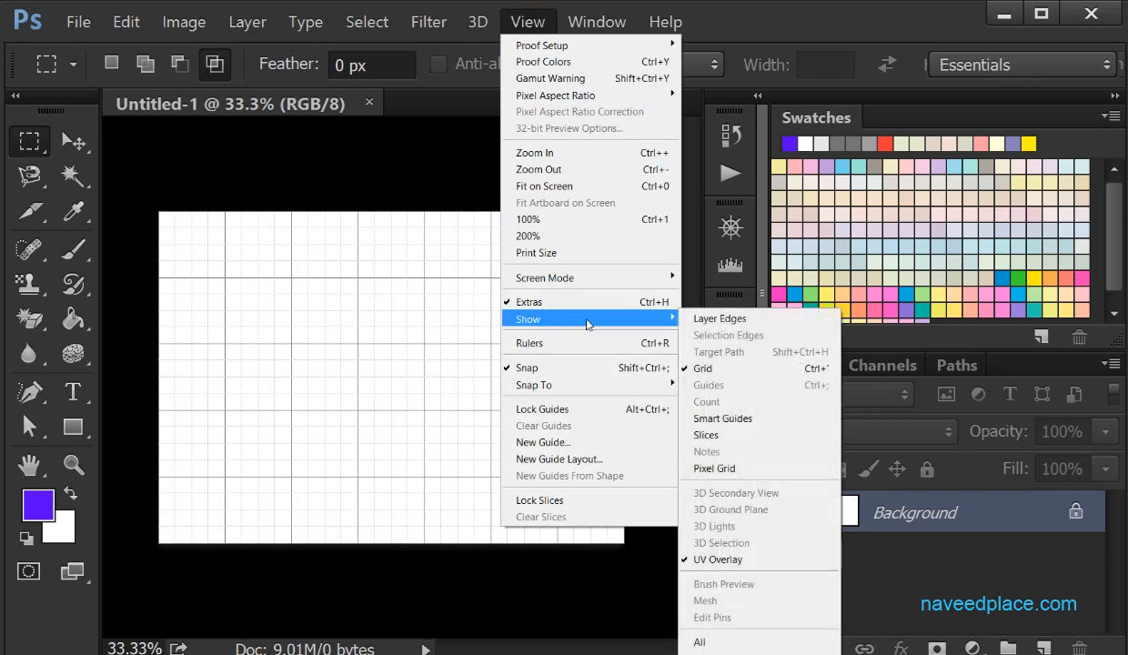
click(696, 320)
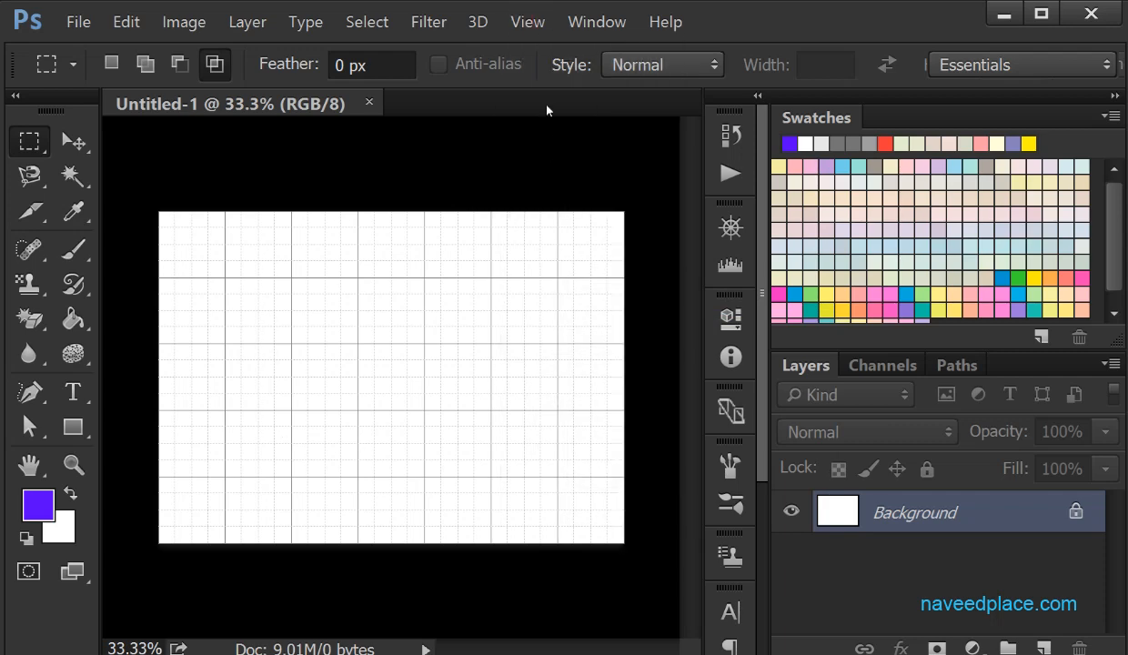
Show the rulers around the canvas
click(527, 21)
click(556, 319)
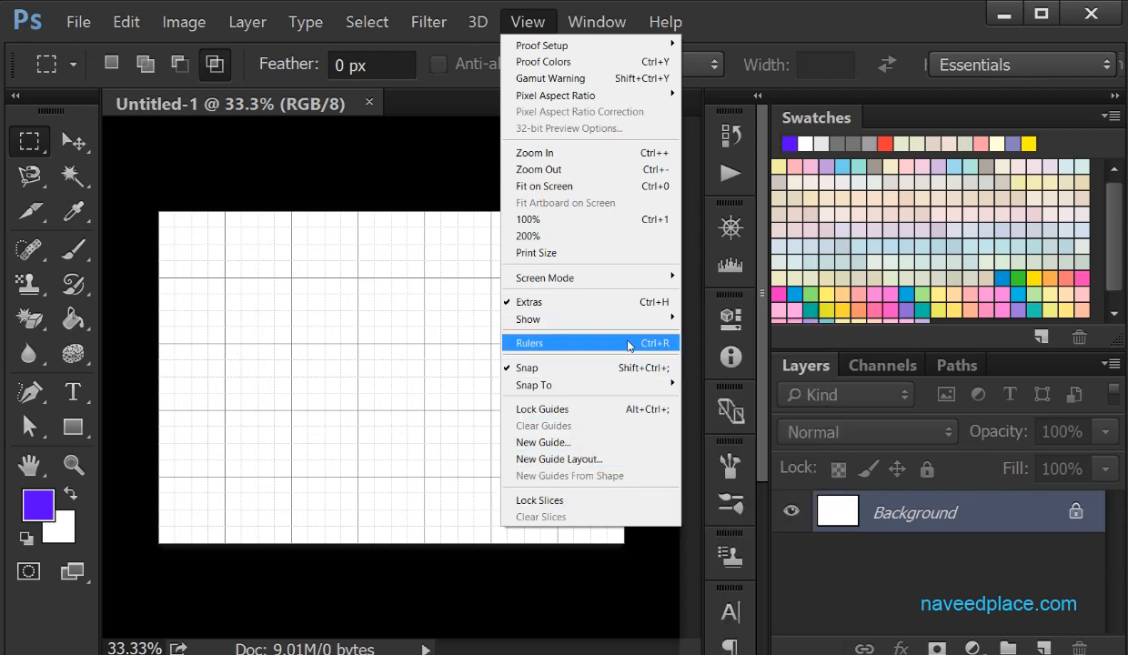
click(539, 343)
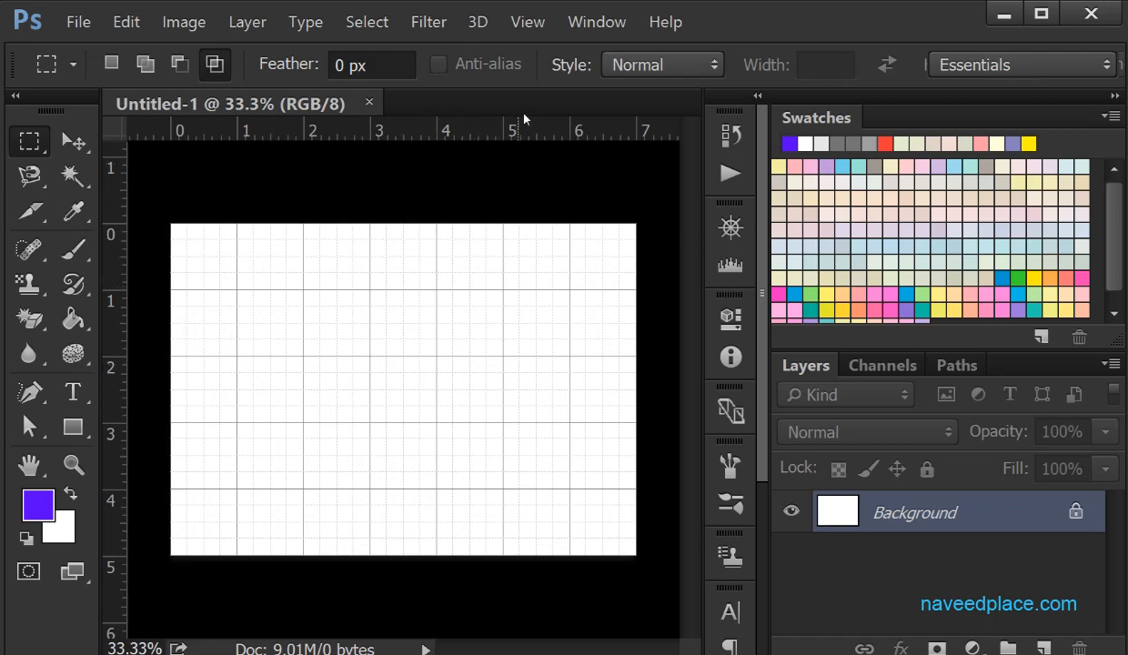
Turn off Extras to hide the grid while leaving the rulers on
click(529, 28)
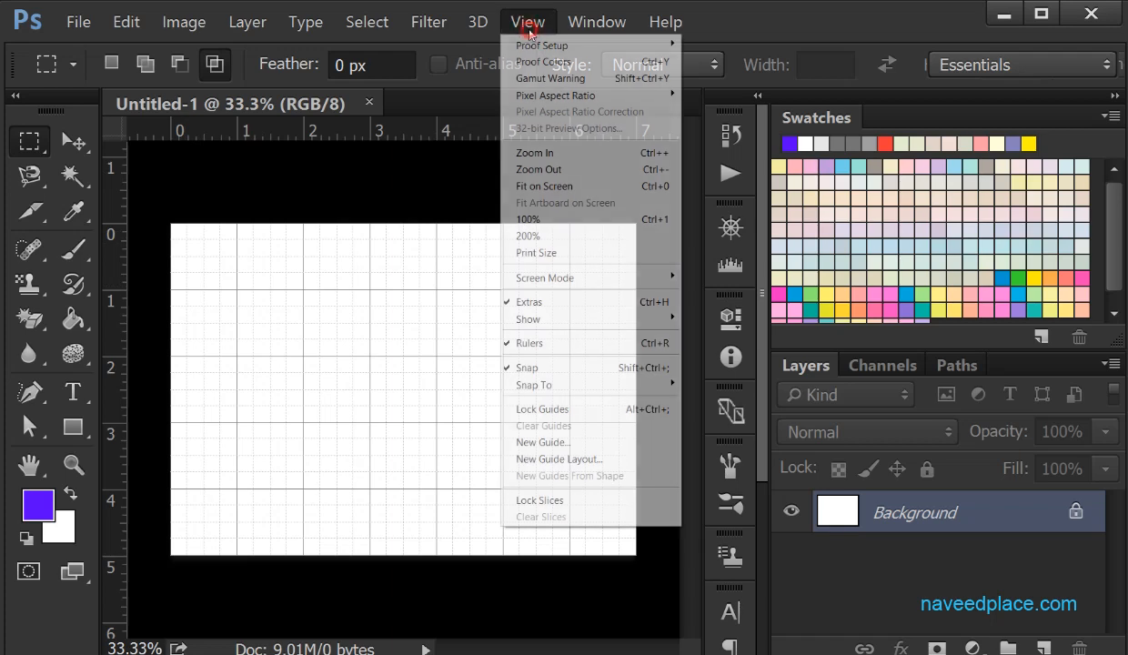
click(562, 307)
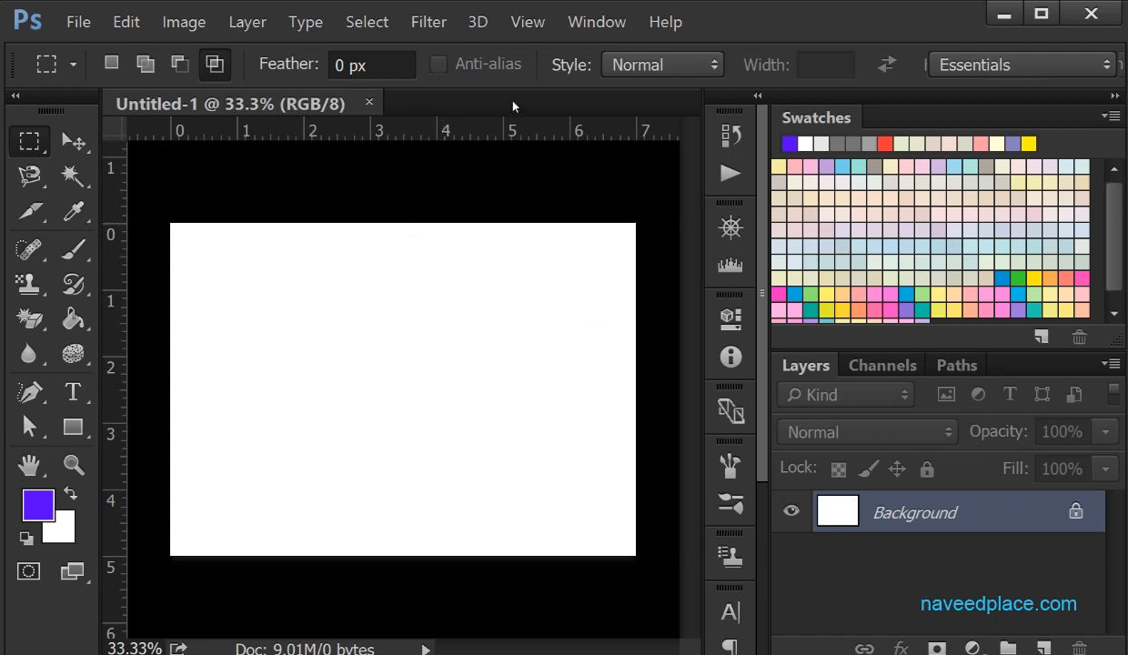
click(519, 26)
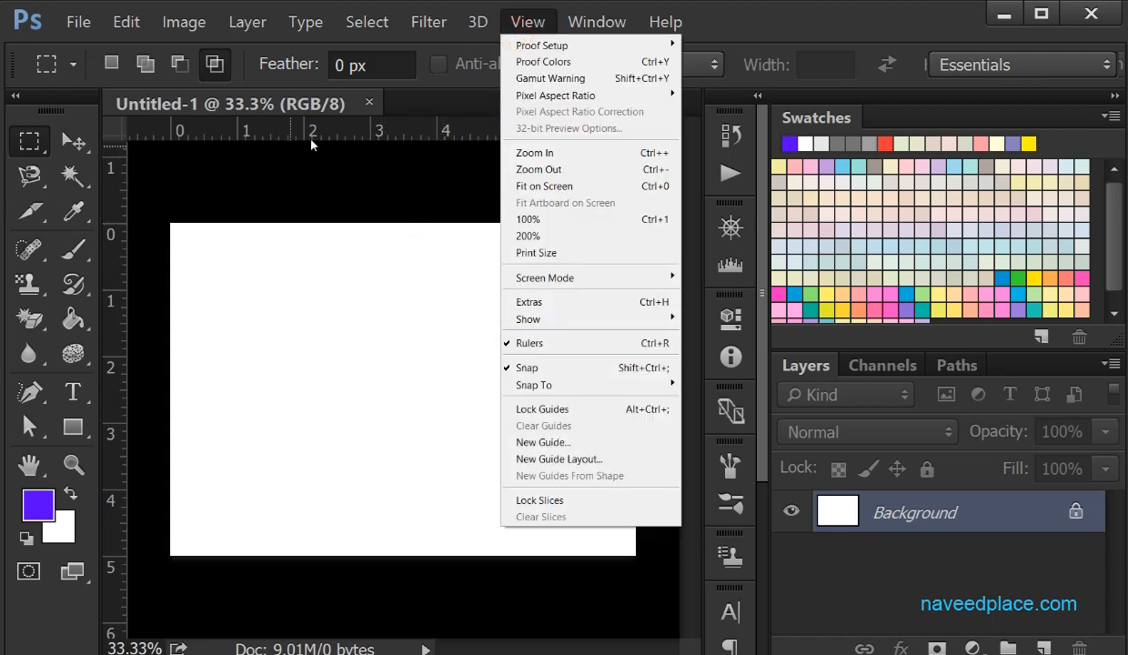
click(325, 216)
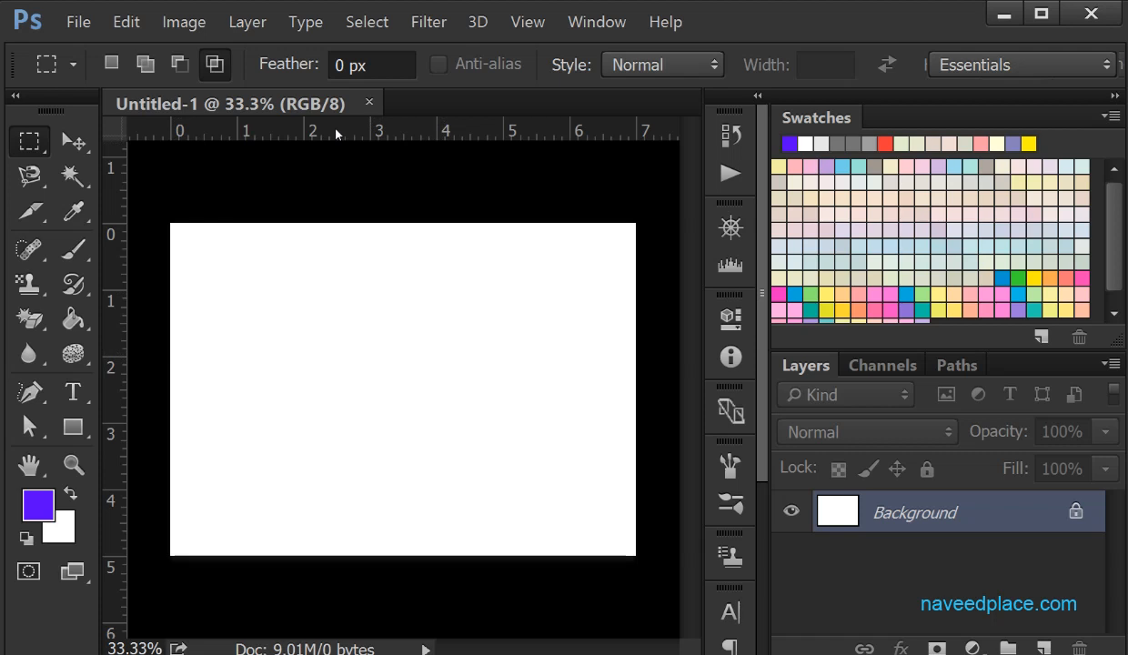
Place horizontal guides at about 2 and 3.4 and vertical guides at about 2 and 4.4 on the rulers
click(337, 126)
drag(338, 130, 344, 354)
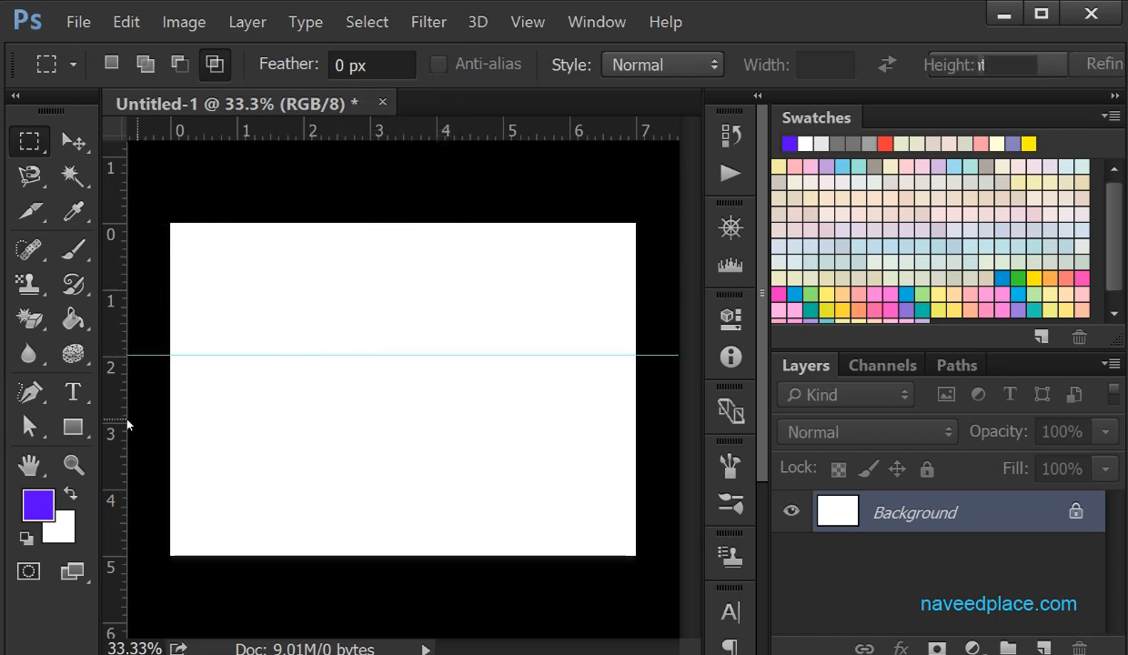
drag(110, 414, 301, 417)
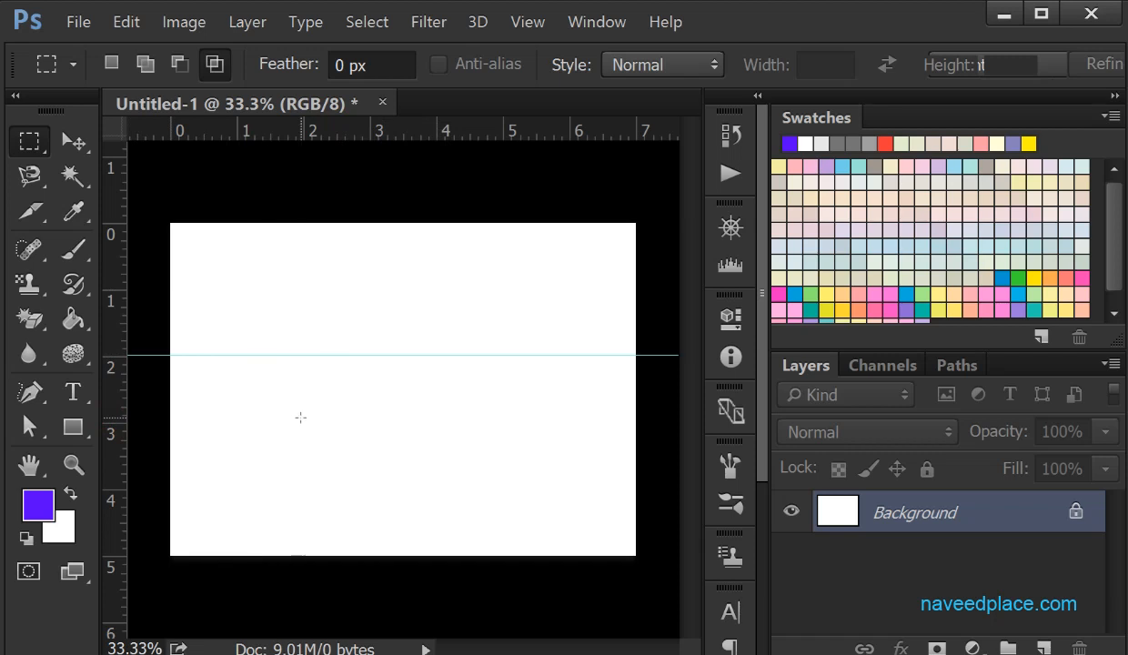
drag(111, 417, 460, 419)
drag(411, 132, 416, 455)
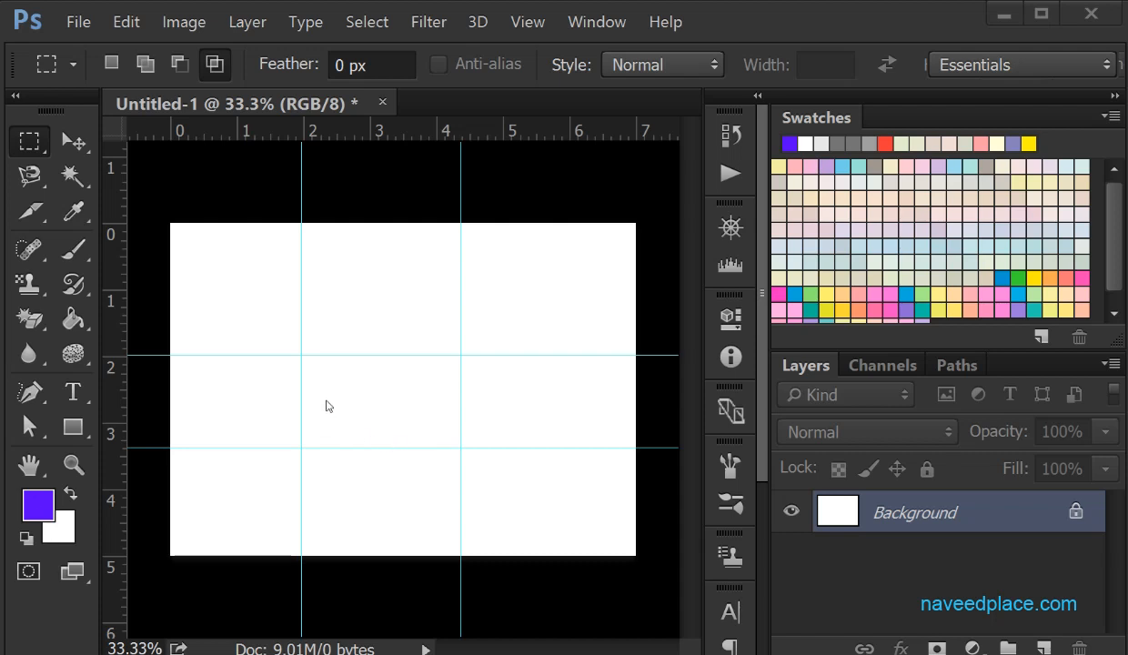
Draw a rectangle shape of about 717 × 420 px filling the central area enclosed by the four guides
click(75, 428)
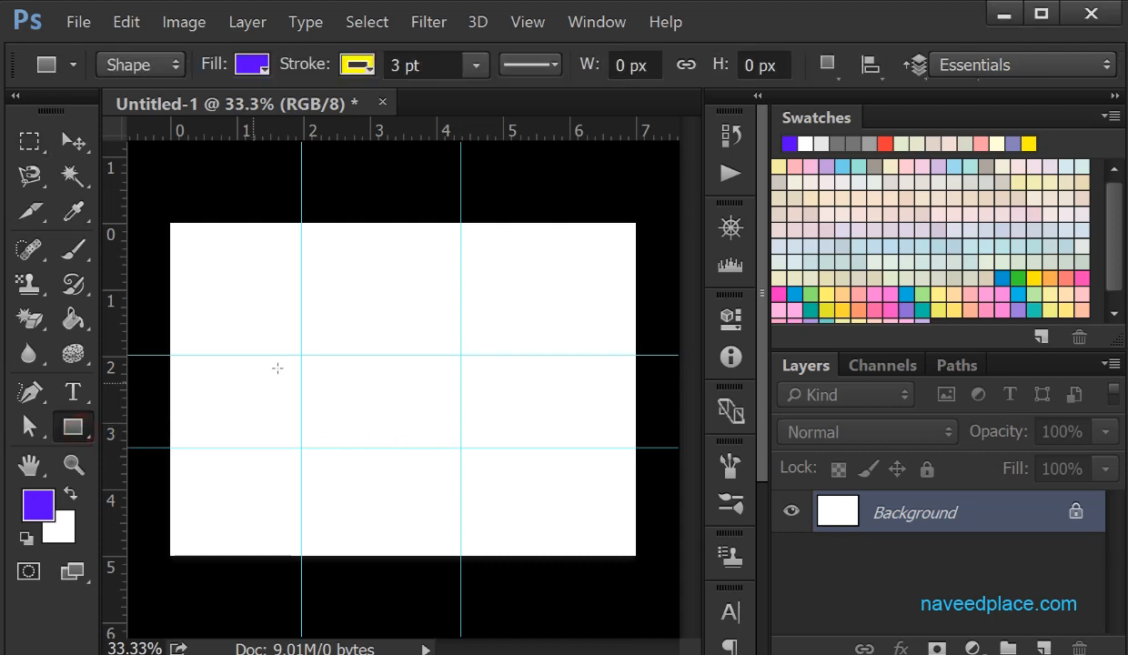
drag(306, 360, 458, 449)
click(654, 177)
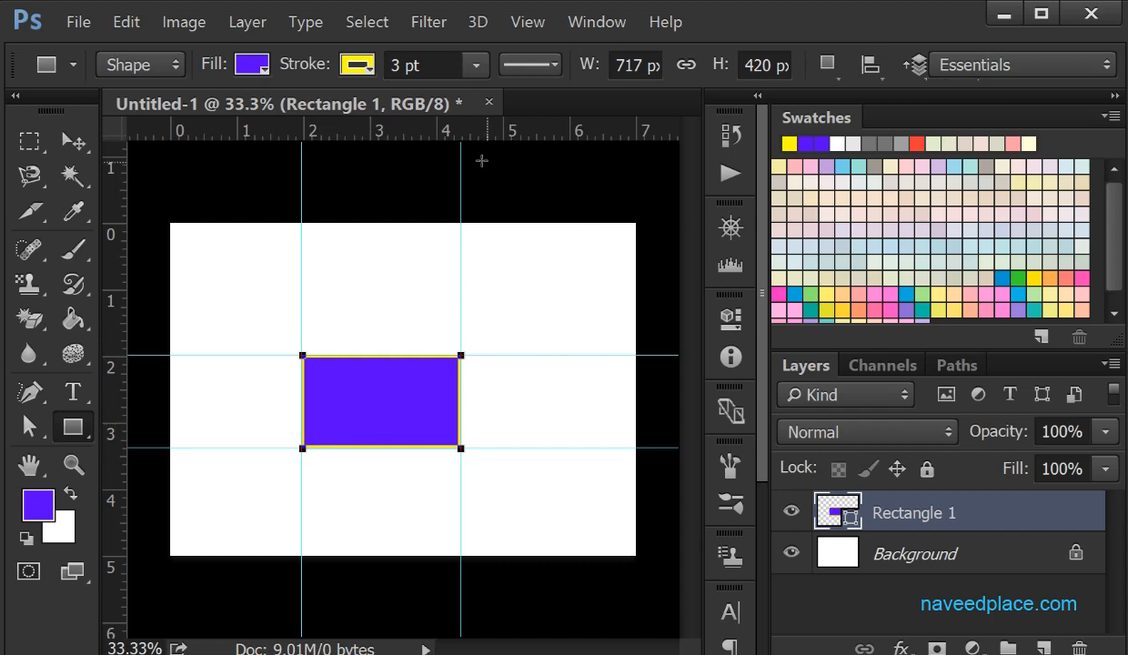
Add a horizontal guide at about 0.7 and a vertical guide at about 0.3 on the rulers
drag(491, 135, 491, 268)
click(491, 268)
click(133, 318)
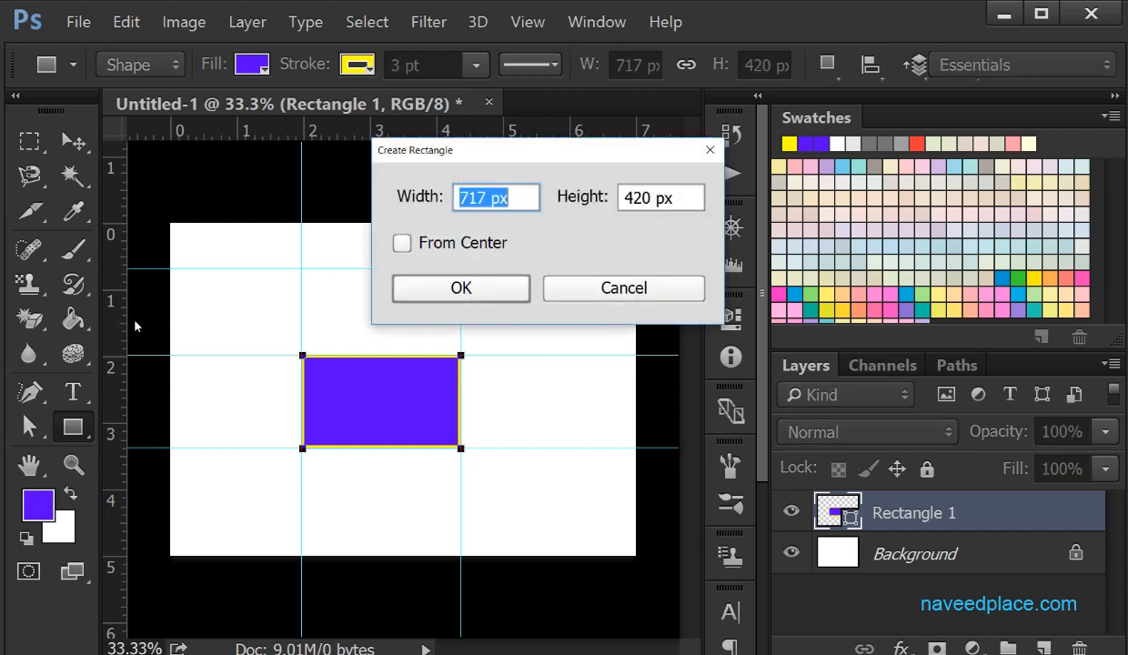
click(108, 322)
click(638, 288)
drag(105, 302, 187, 291)
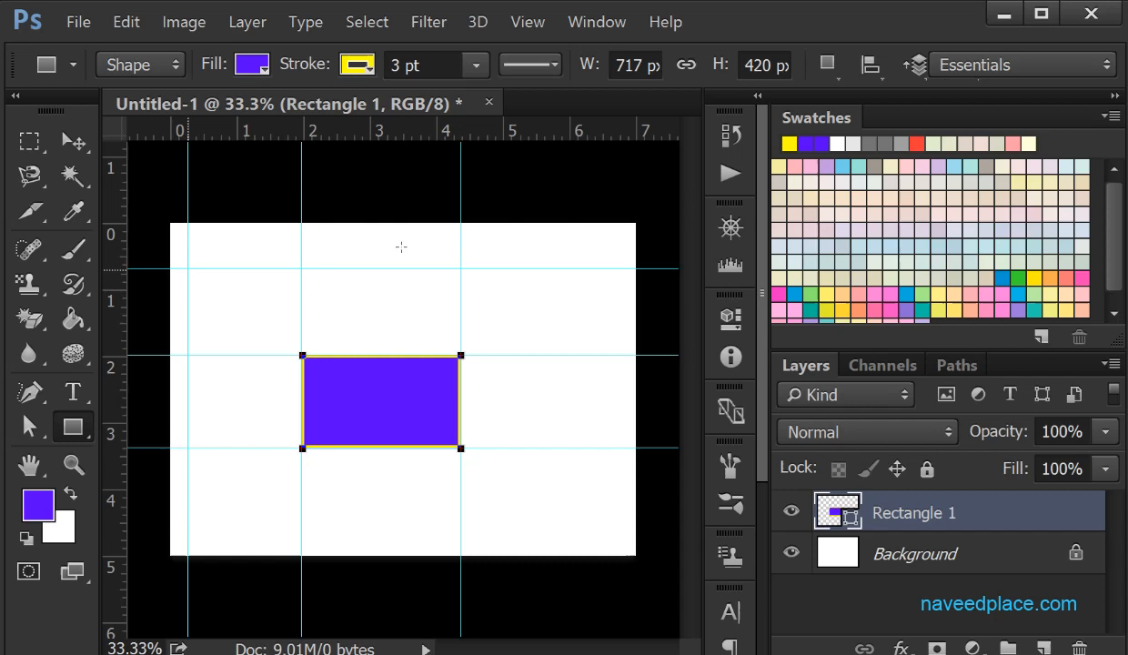
Clear all guides from the document
click(597, 22)
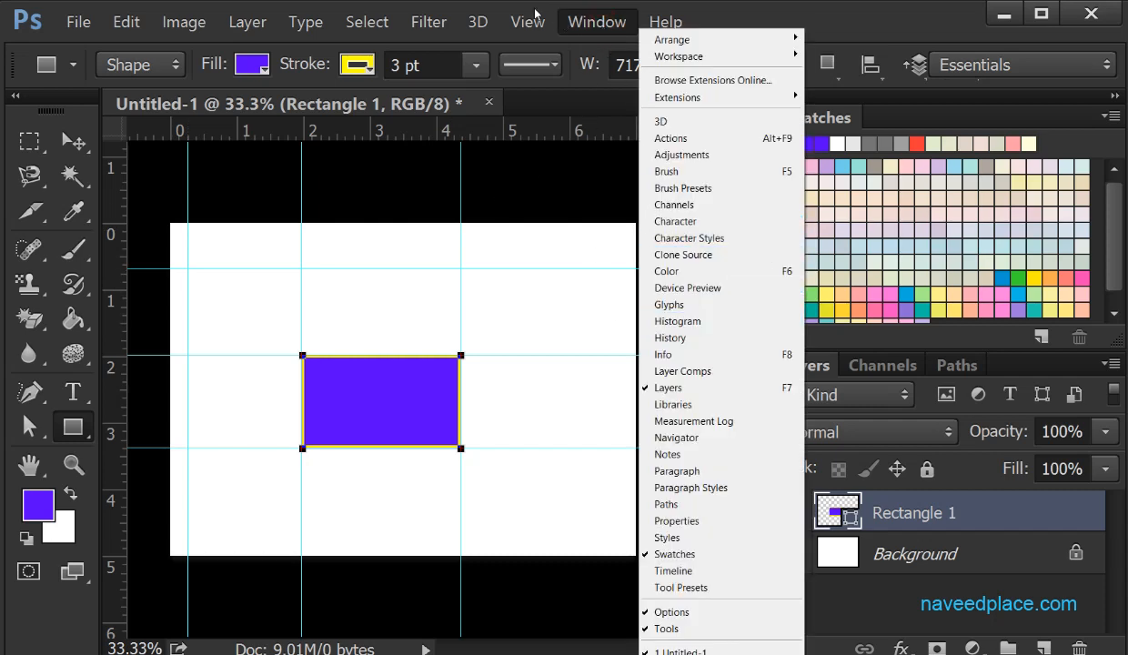
mouse_move(536, 15)
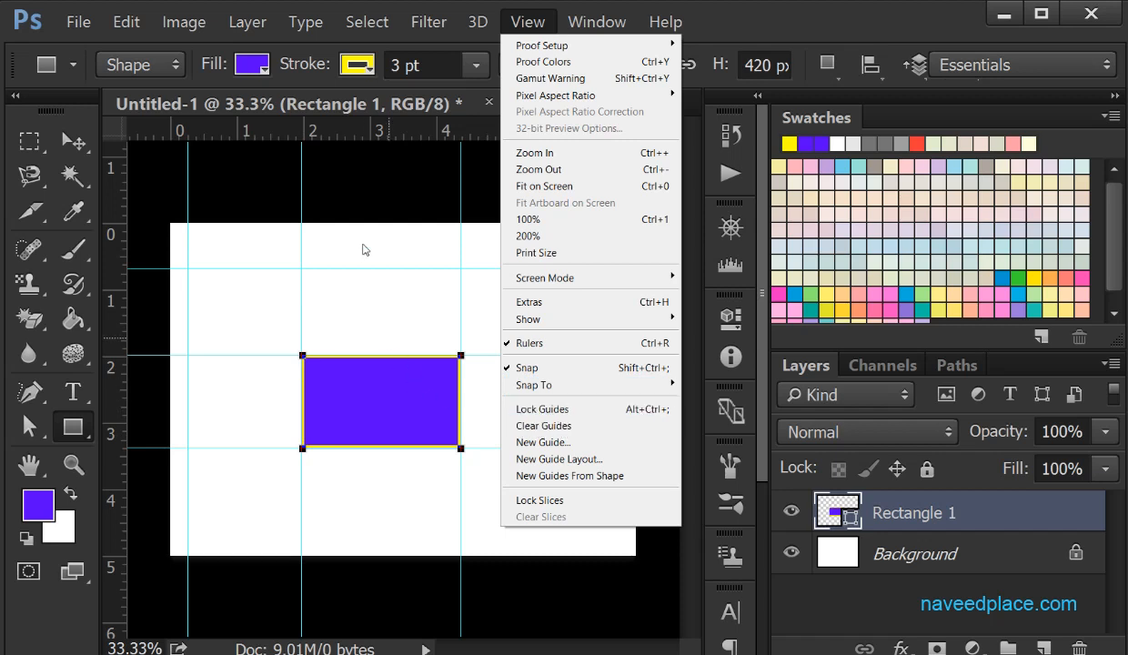
click(557, 426)
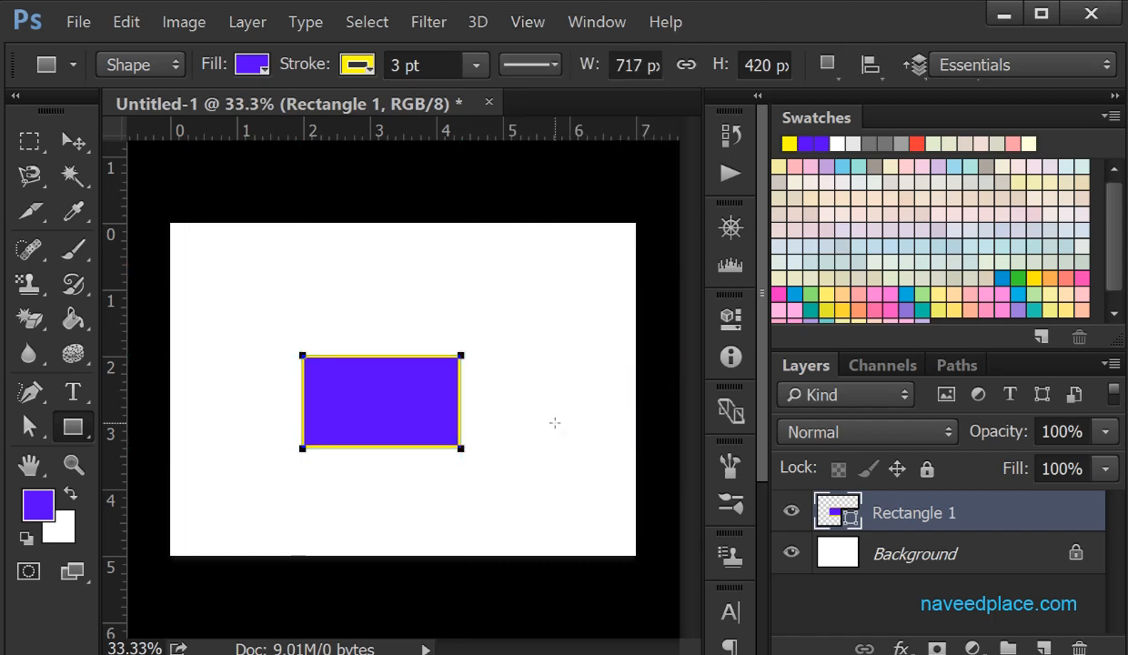
Place a new horizontal guide above the rectangle at about 1.5 on the vertical ruler
click(528, 21)
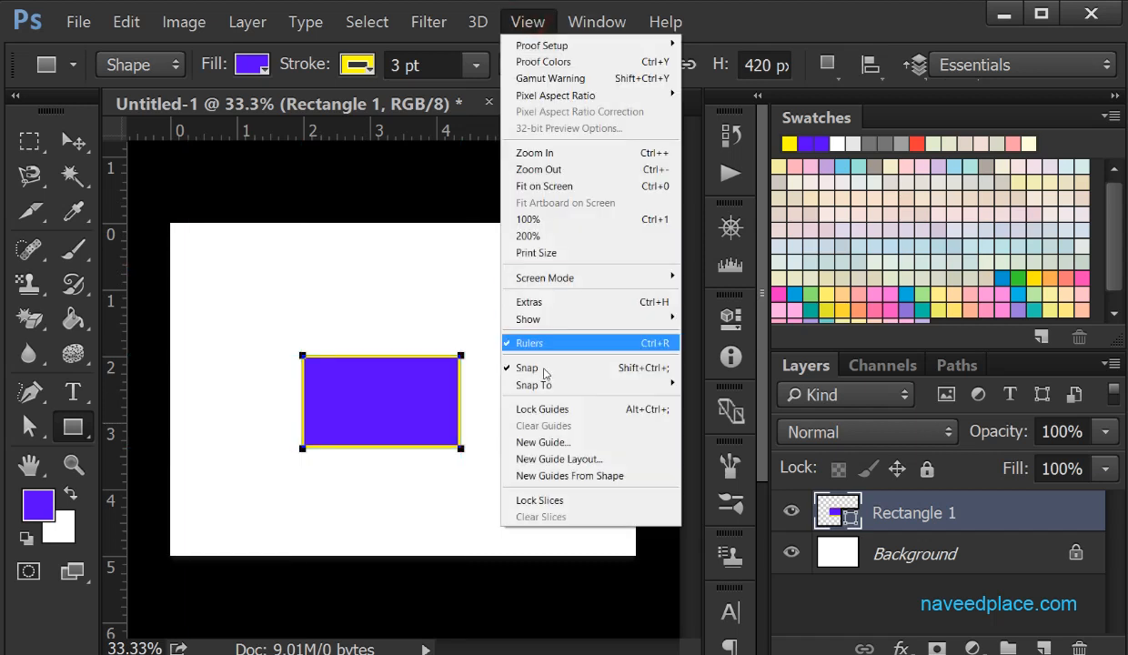
click(422, 119)
drag(423, 127, 423, 324)
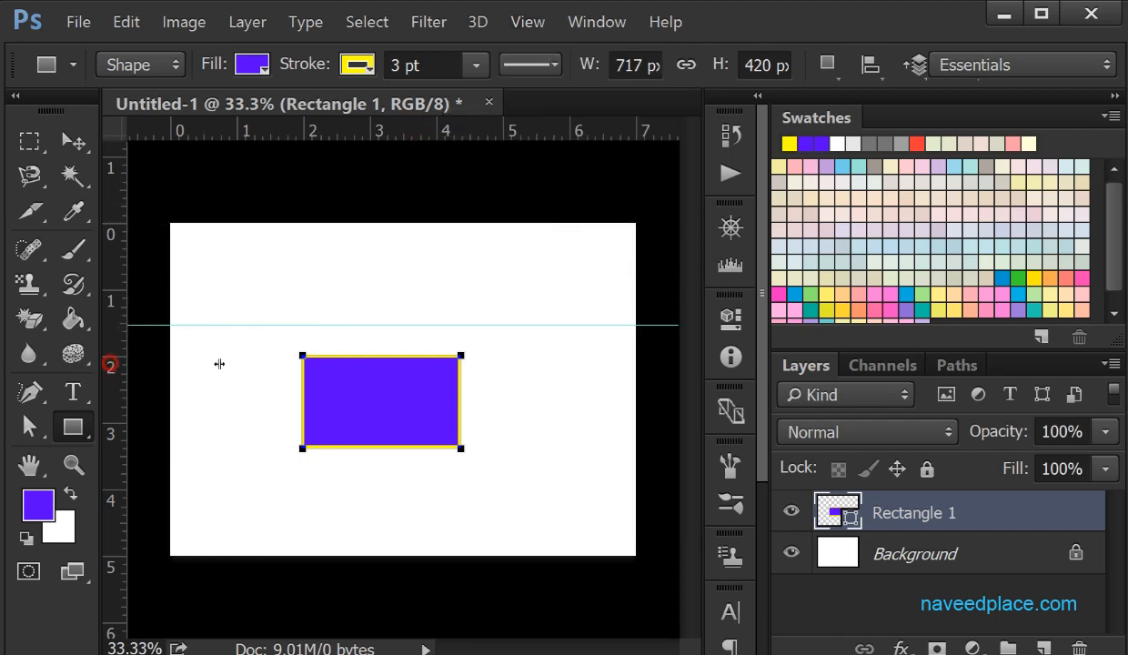
Place a vertical guide along the rectangle's left edge at about 2 on the horizontal ruler
drag(219, 364, 302, 364)
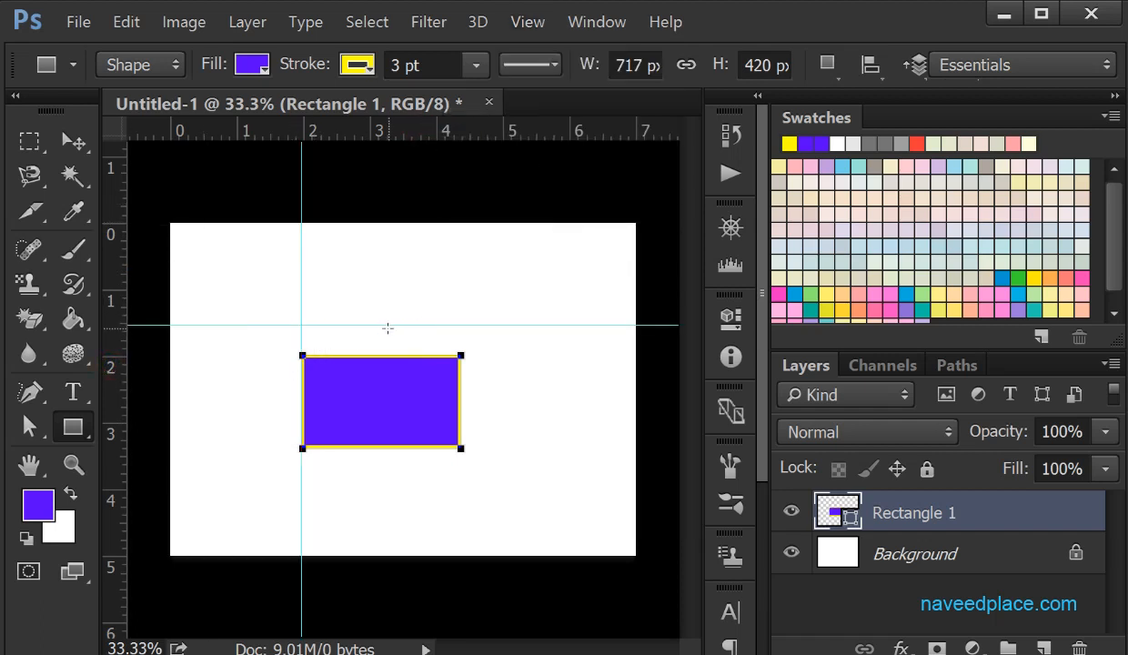
drag(387, 324, 400, 276)
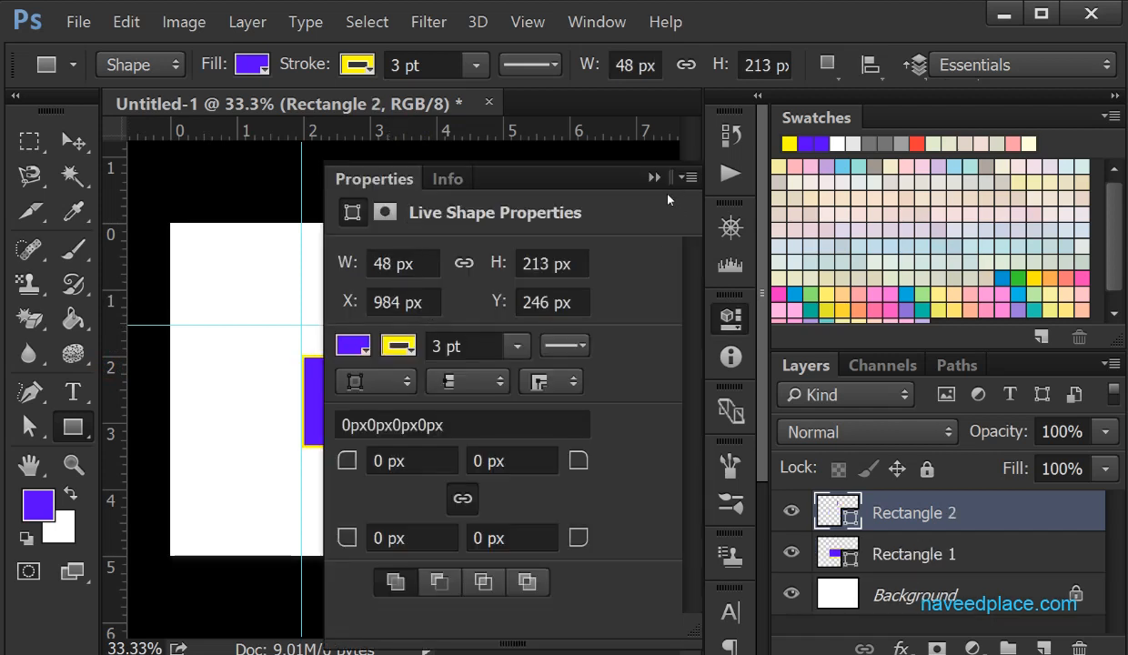
key(ctrl+z)
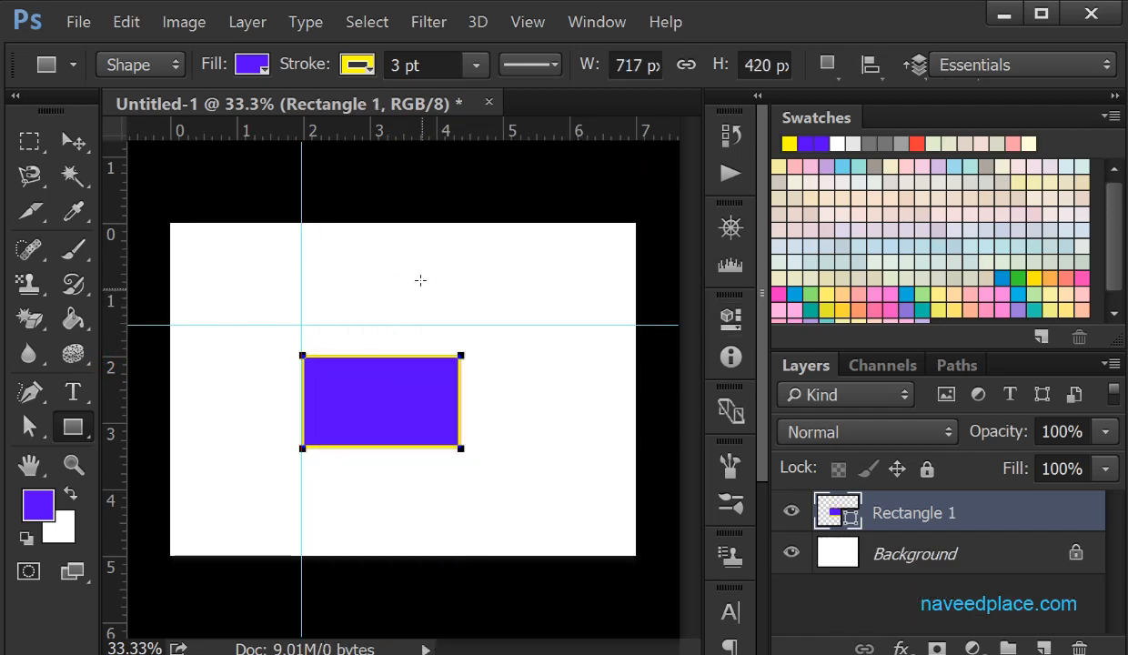
Lock the guides and try to drag the vertical guide with the Move tool
click(542, 23)
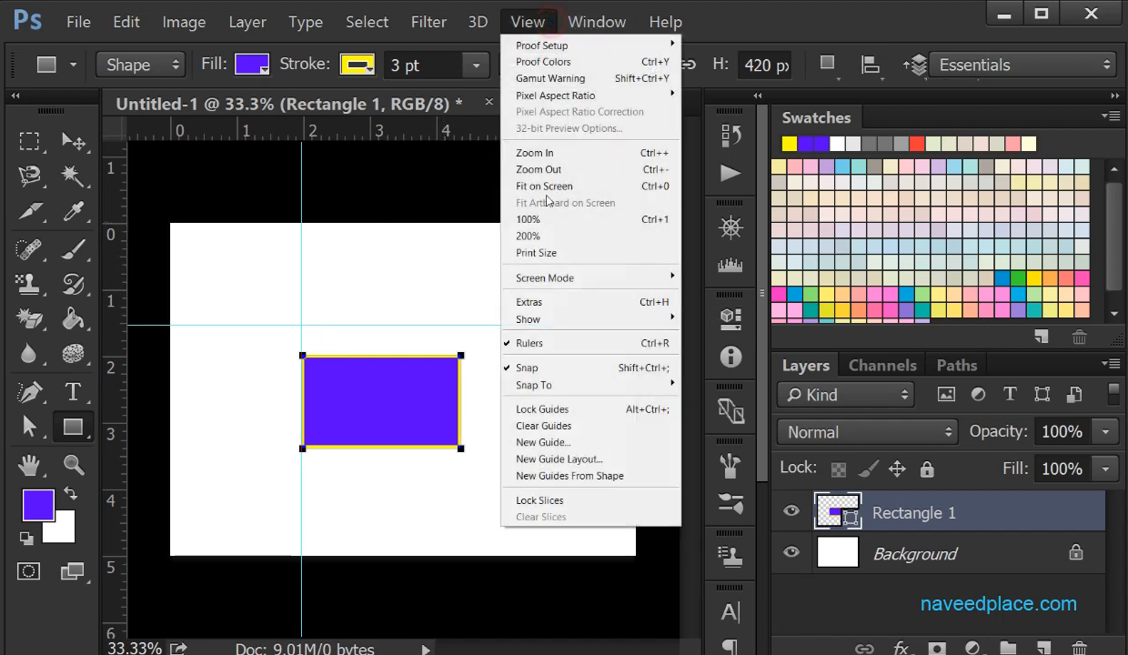
click(545, 409)
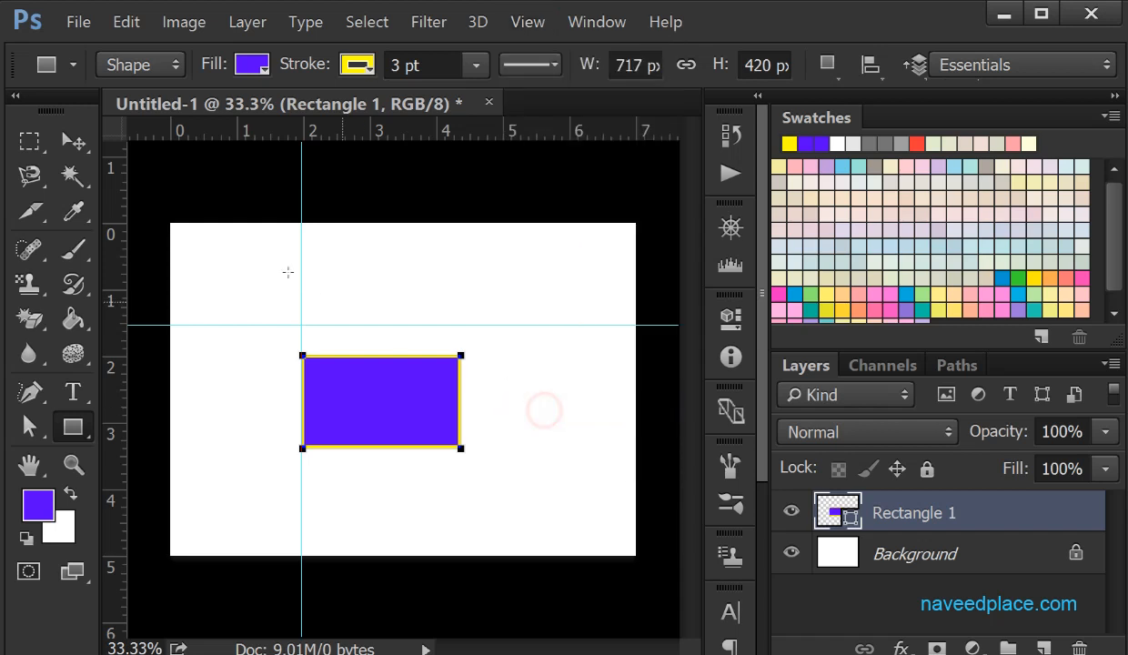
click(74, 142)
click(211, 137)
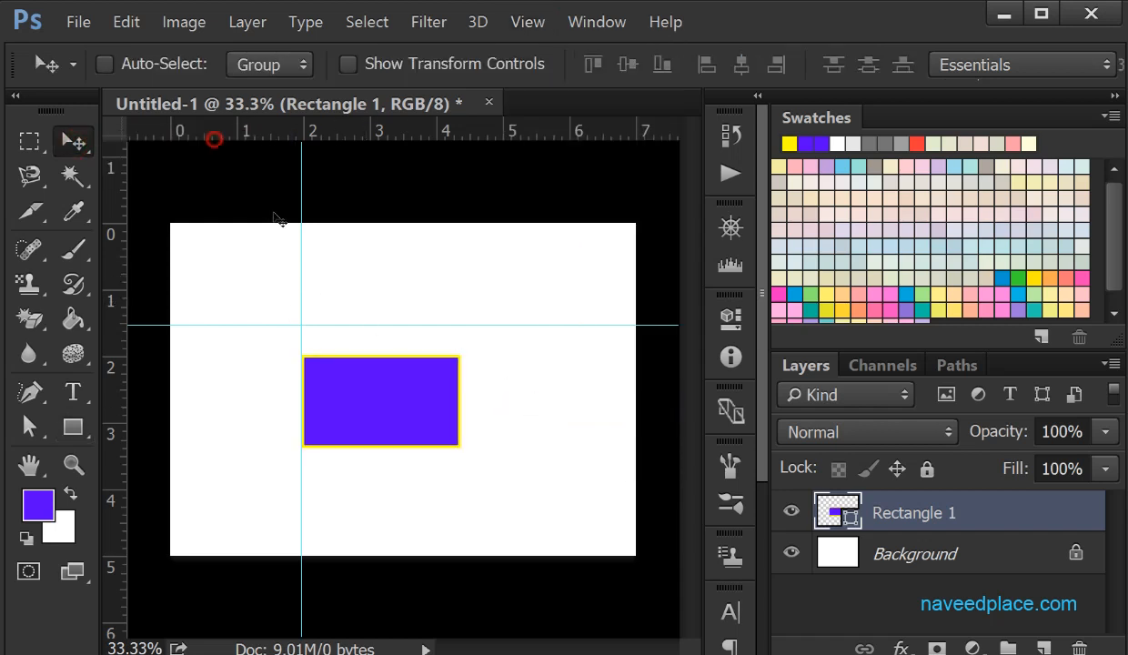
drag(305, 276, 408, 282)
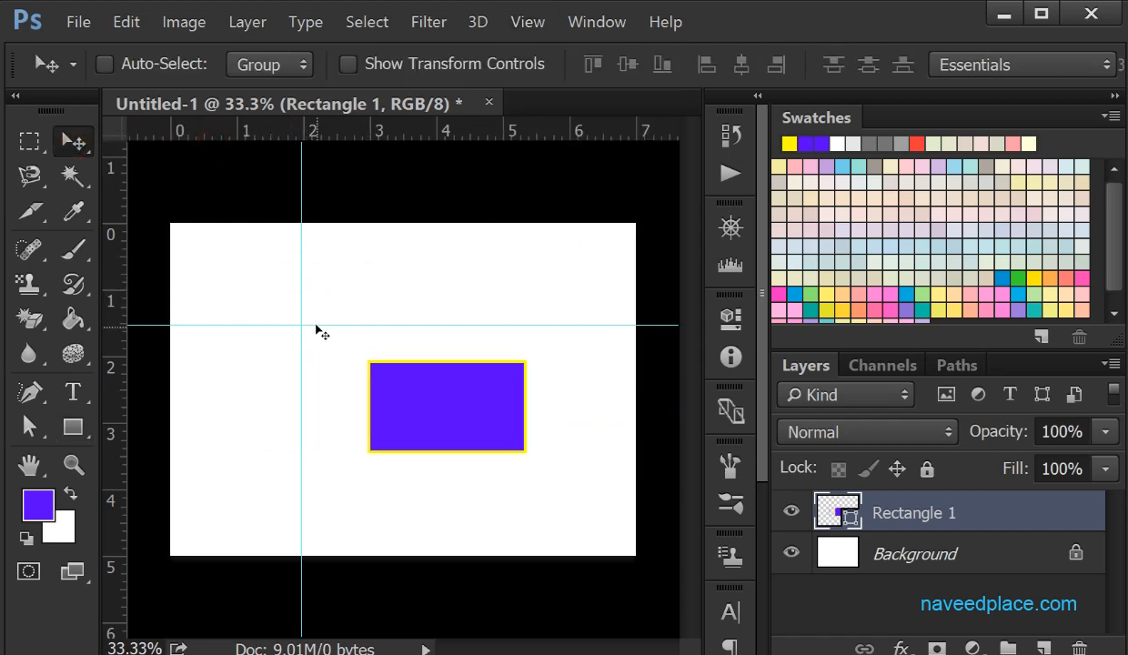
Move the rectangle so its top edge meets the horizontal guide and its left edge sits at about 3.1 on the ruler
mouse_move(259, 303)
mouse_down()
mouse_move(260, 320)
mouse_move(313, 282)
mouse_move(273, 284)
mouse_up()
drag(500, 400, 393, 372)
drag(474, 379, 489, 377)
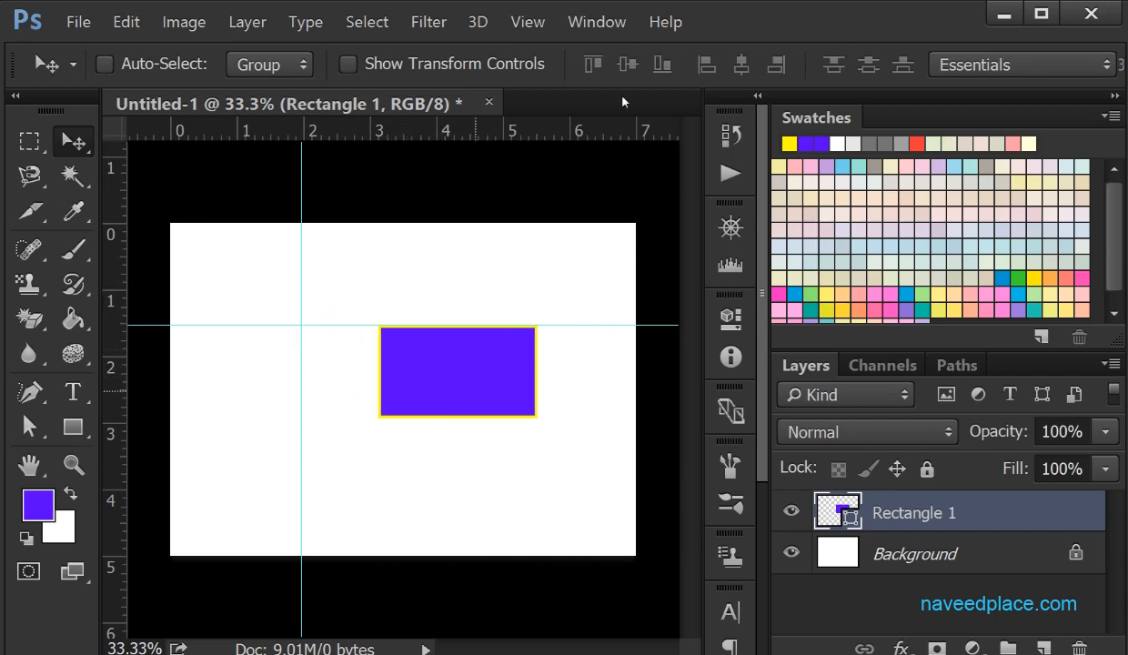
Unlock the guides and clear all of them from the document
click(525, 23)
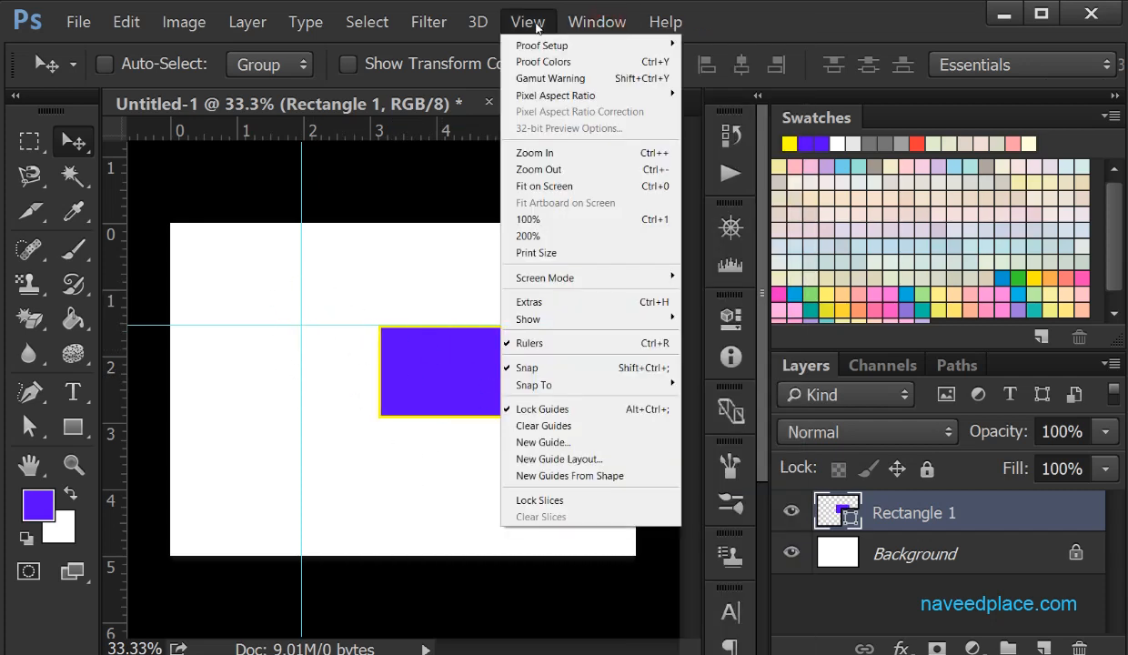
click(539, 414)
click(517, 23)
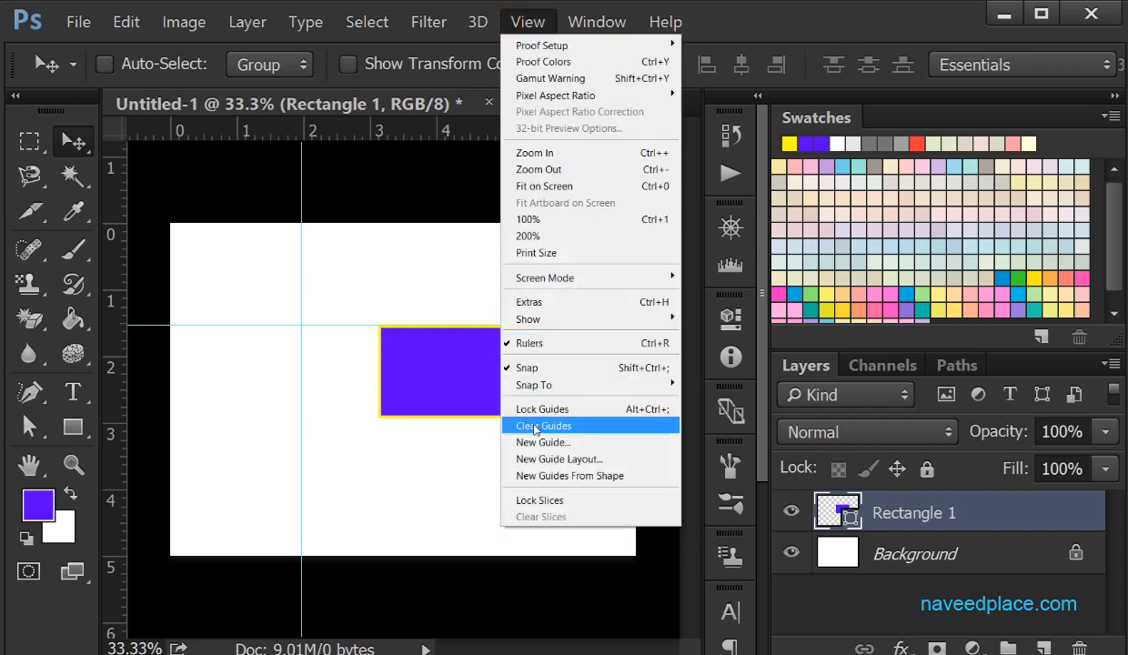
click(536, 427)
Pull a horizontal guide from the ruler to just above the rectangle at about 1.1, and remove it again
click(511, 25)
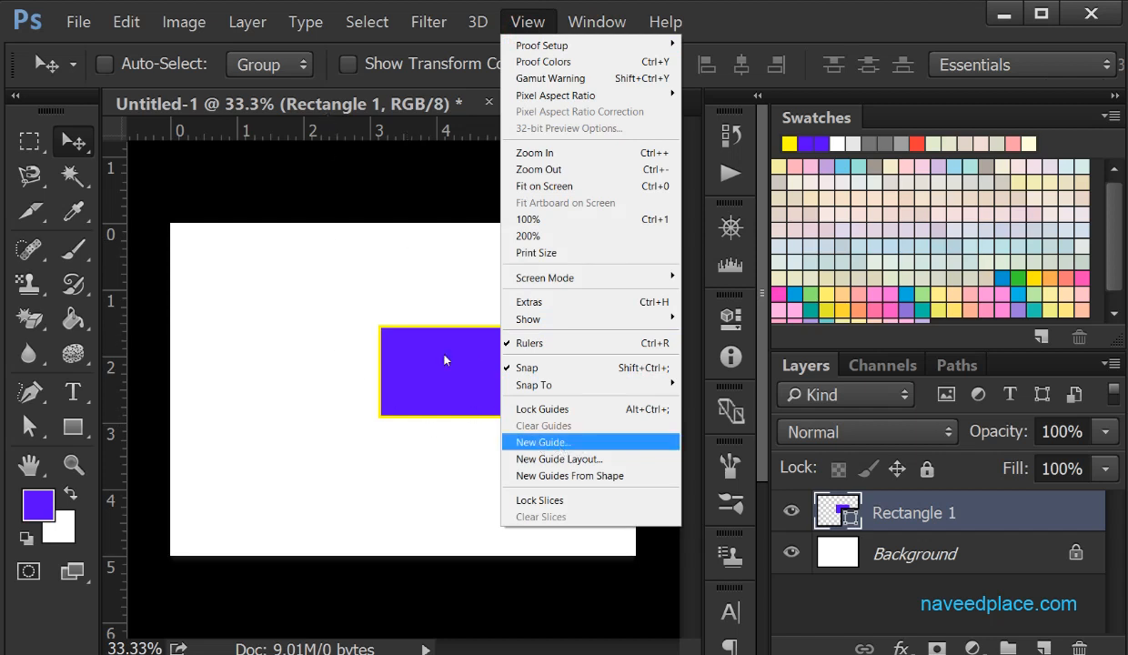
click(364, 128)
drag(369, 131, 382, 295)
key(ctrl+semicolon)
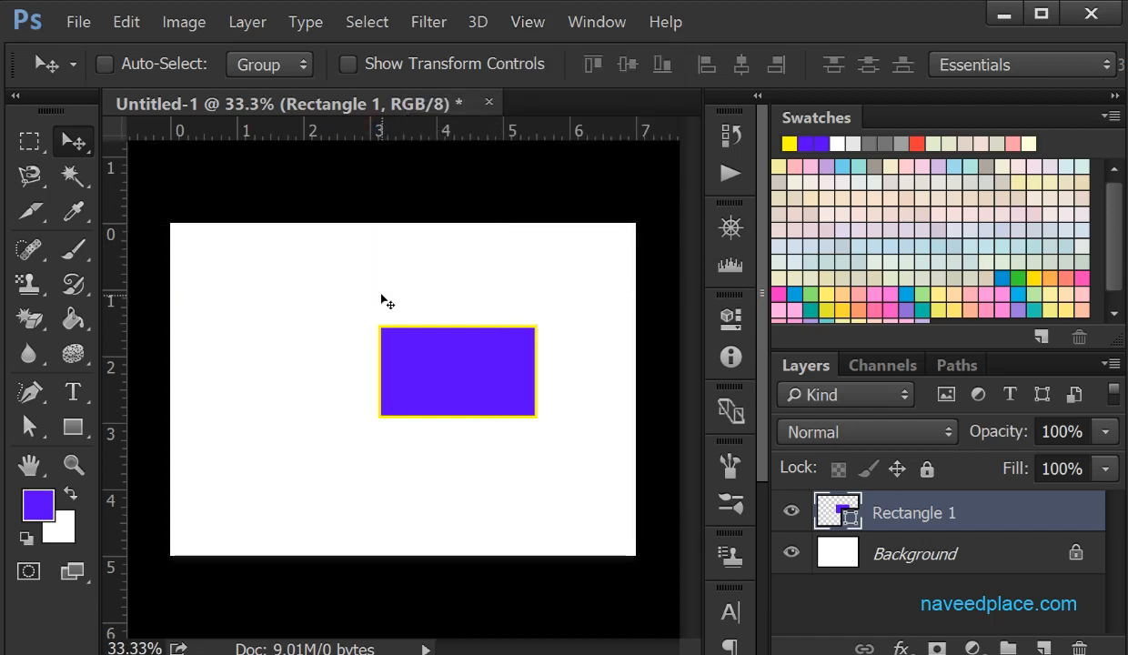
Create a new vertical guide at position 0 in
click(520, 34)
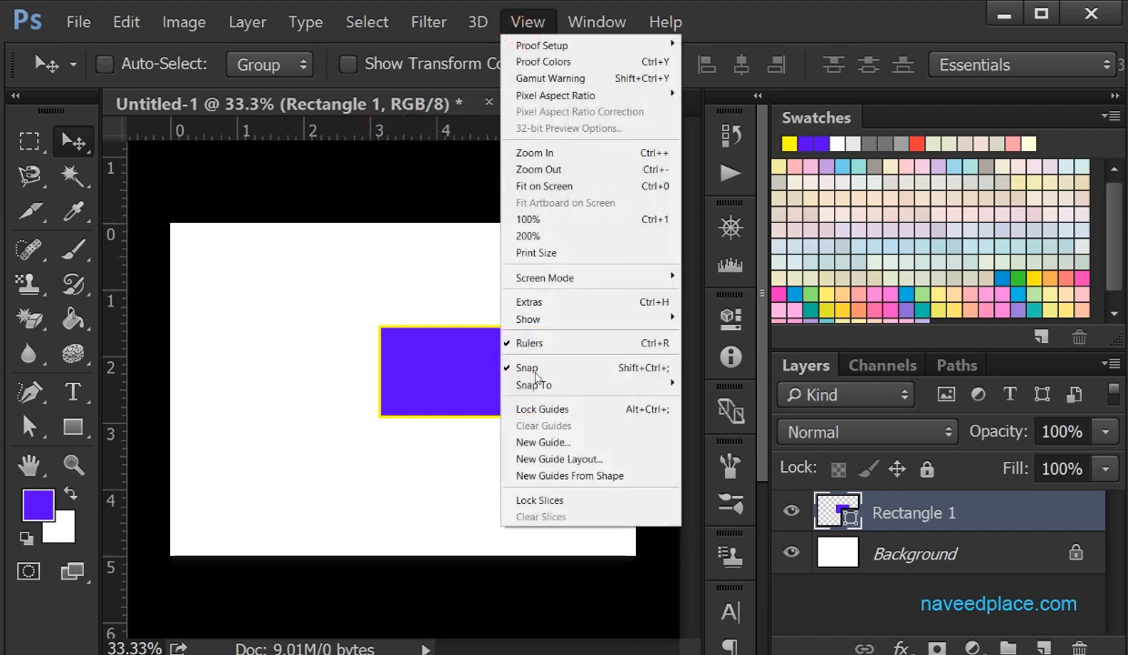
click(540, 442)
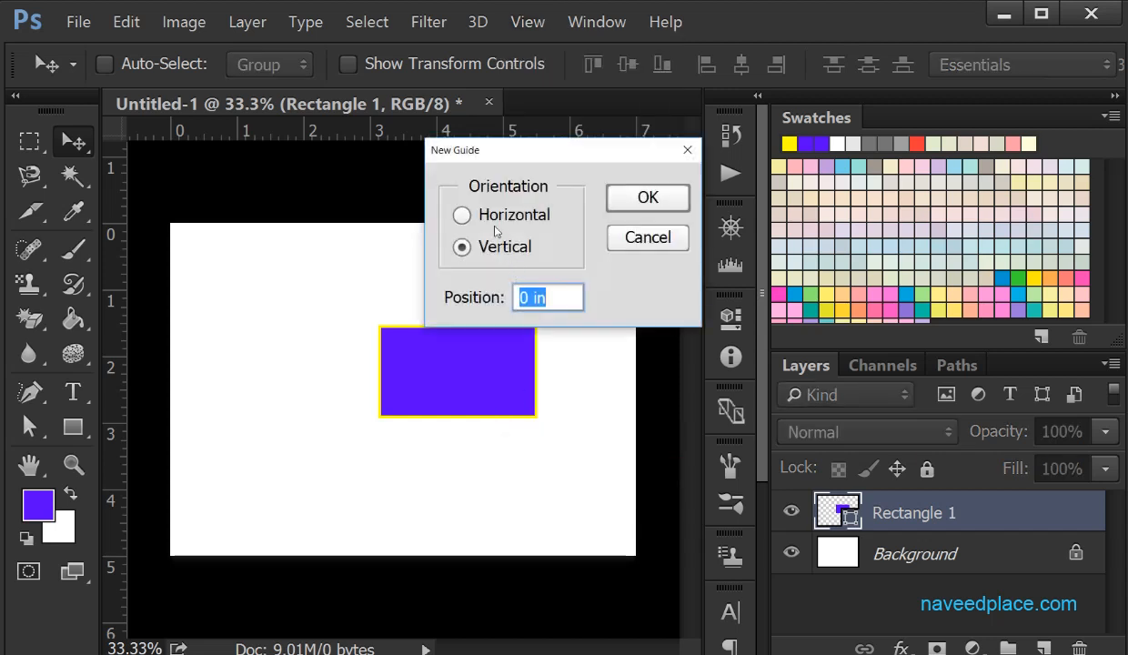
double_click(523, 298)
click(636, 195)
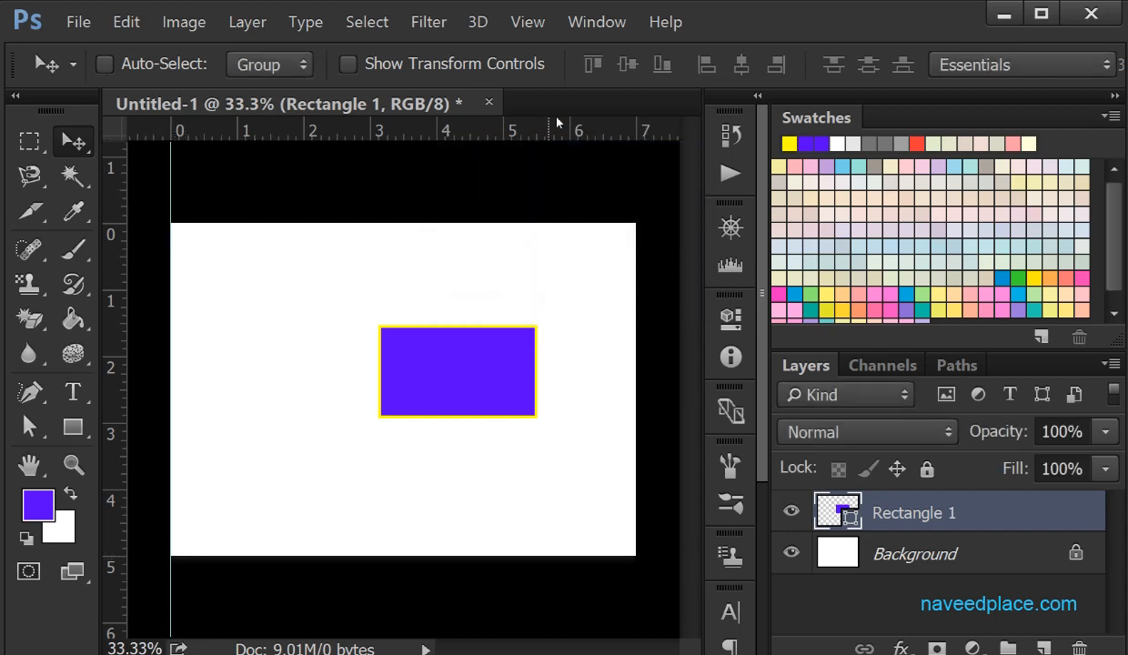
Preview a new guide layout using the Default preset and cancel it
click(542, 22)
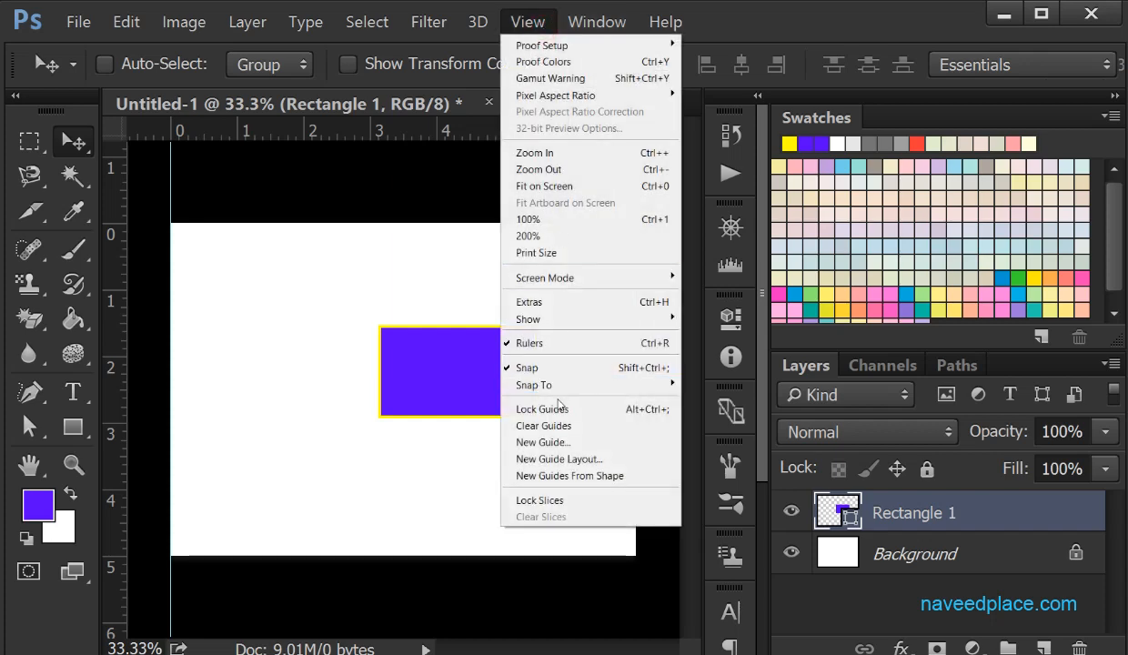
click(556, 460)
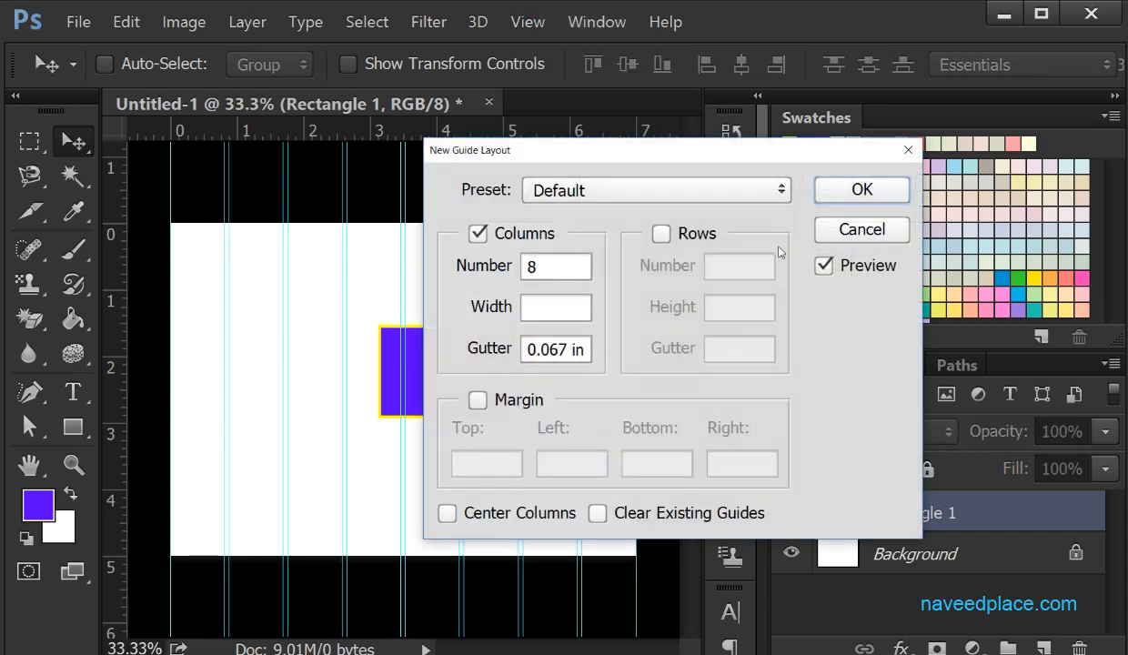
click(856, 231)
Preview a new guide layout with the number of columns set to 4 and cancel it
click(542, 26)
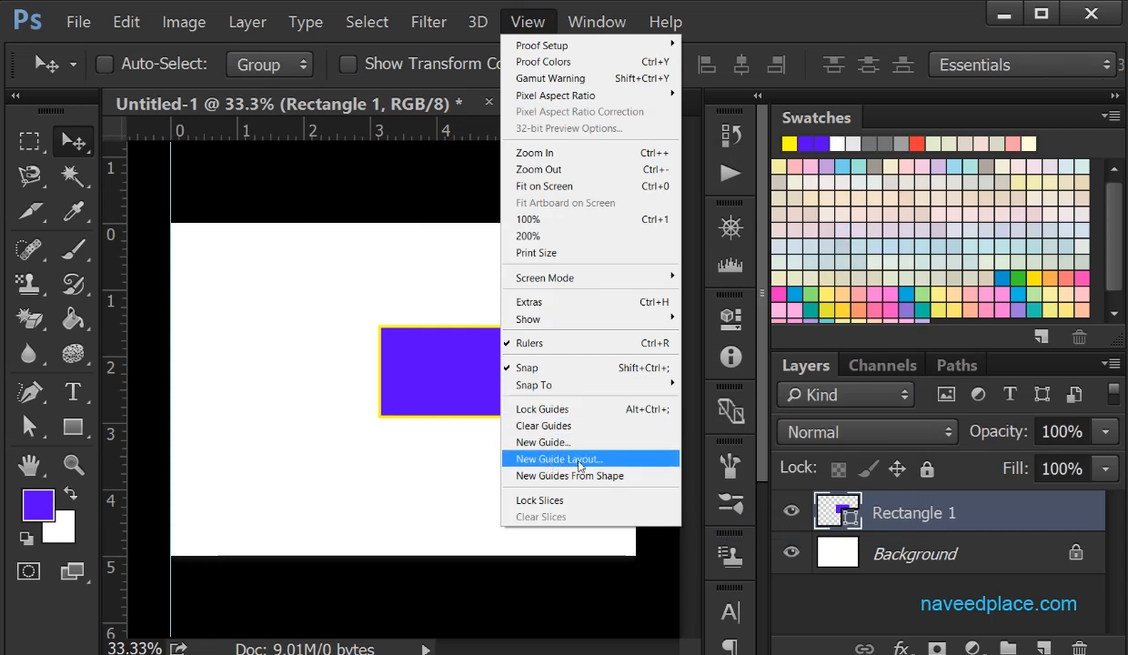
click(584, 465)
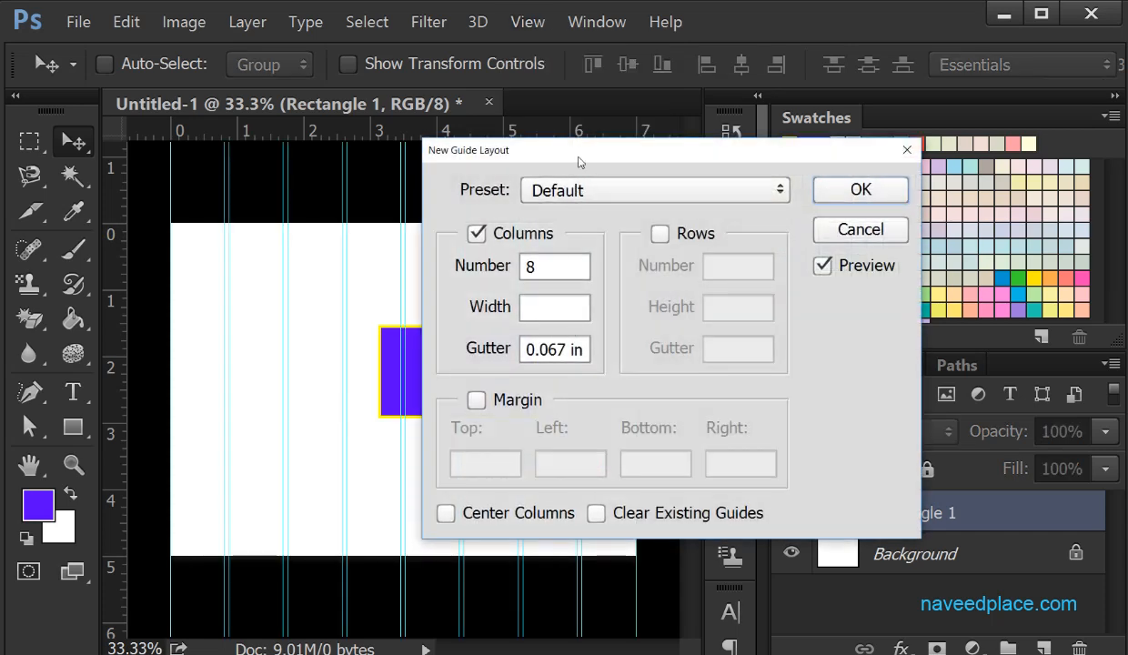
drag(578, 162, 788, 297)
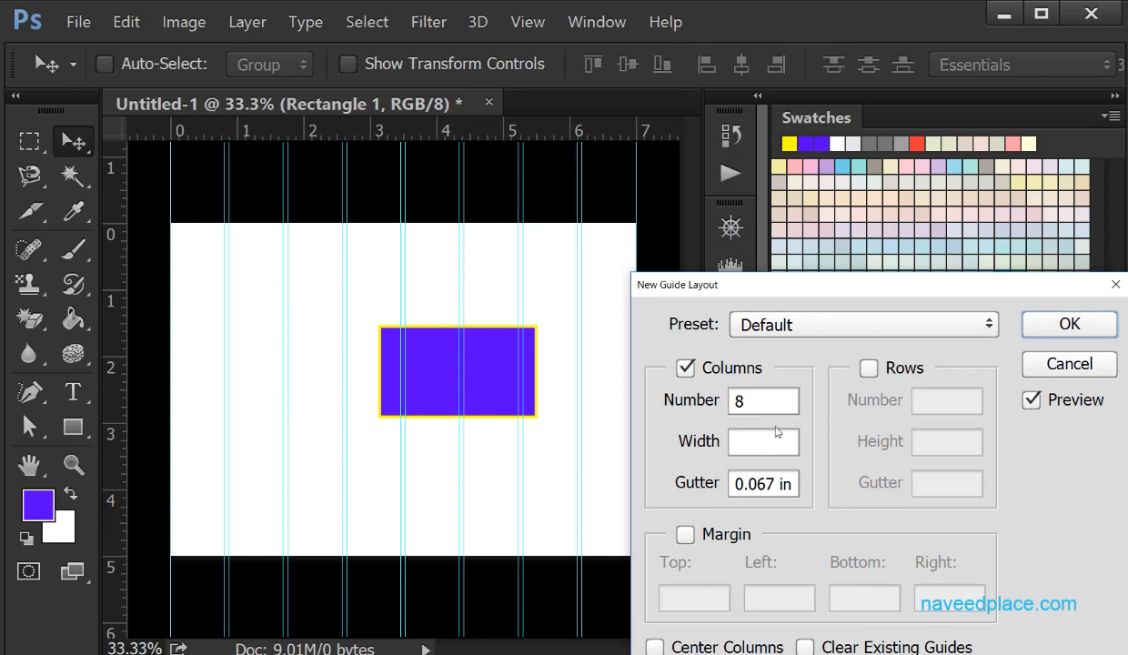
drag(778, 401, 728, 399)
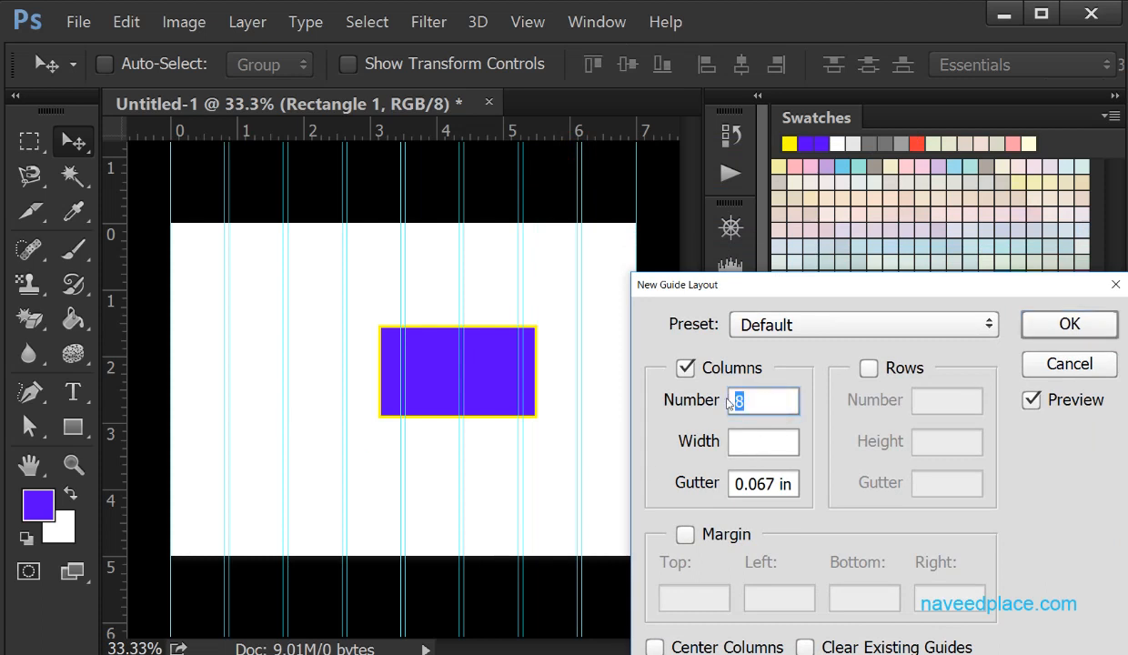
text(4)
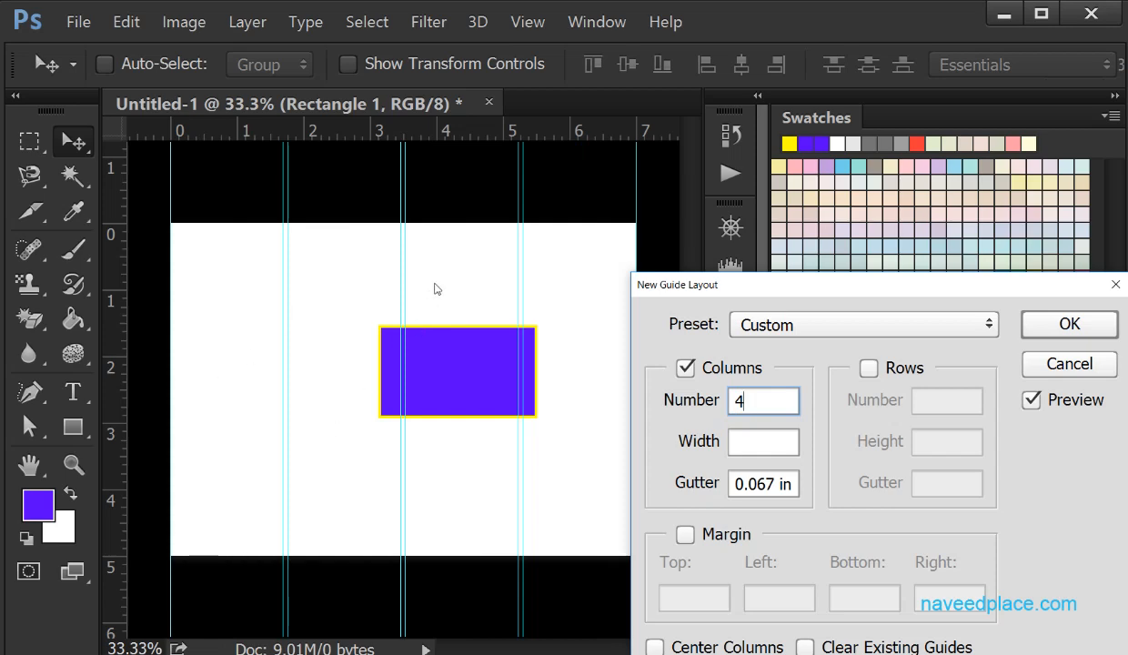
drag(784, 491, 690, 534)
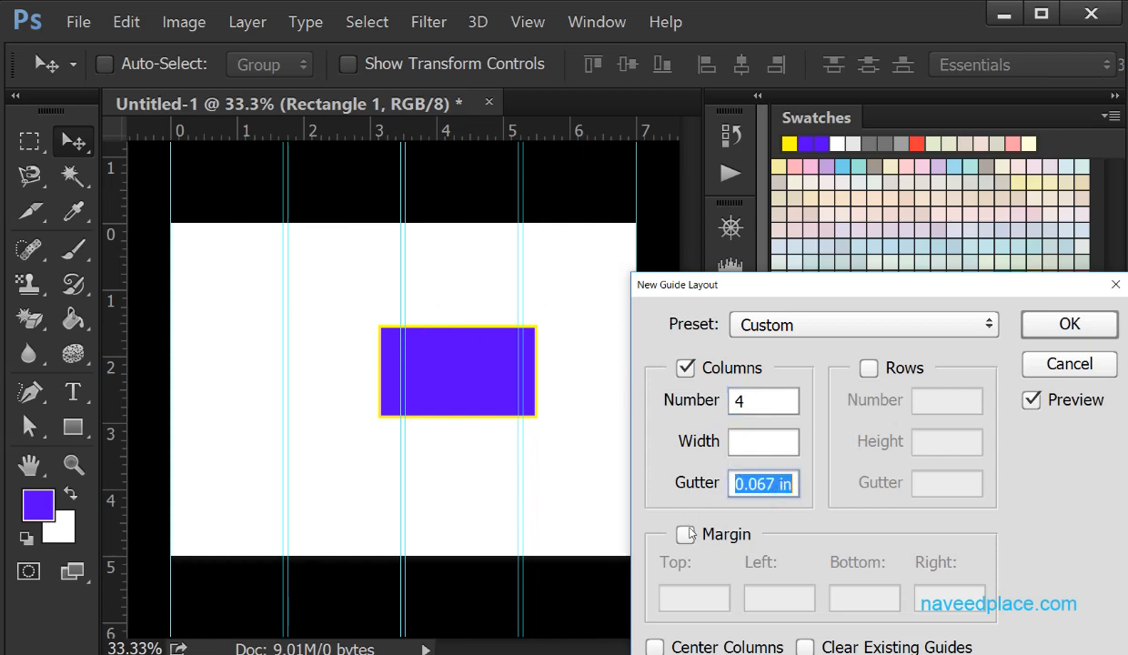
drag(763, 288, 688, 237)
click(994, 315)
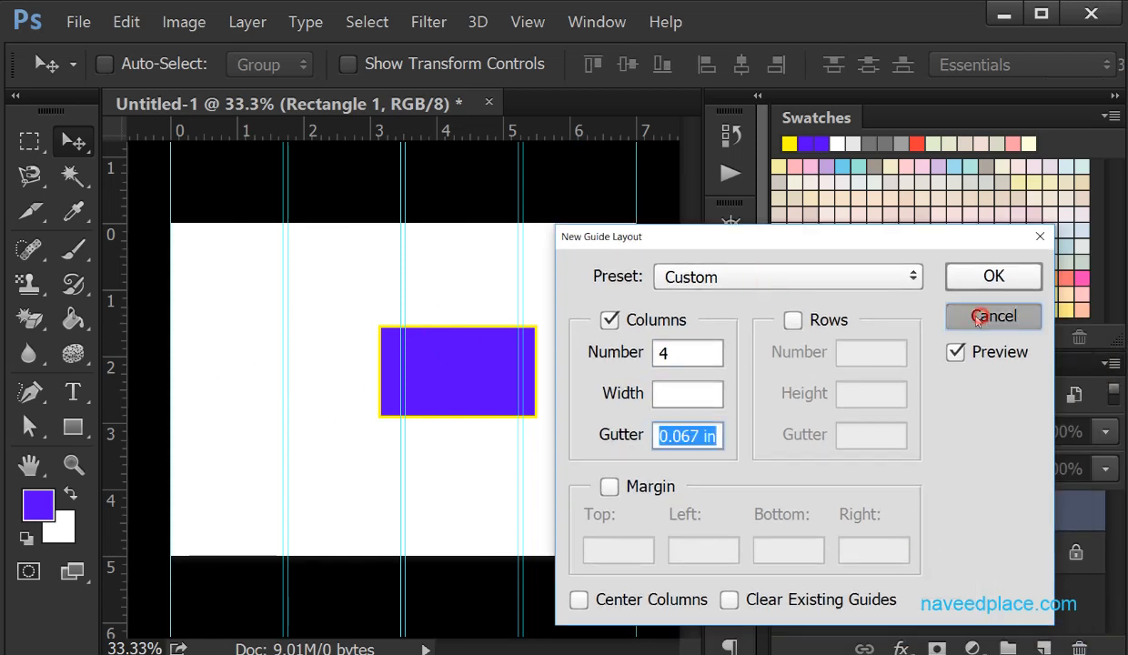
Generate guides from the rectangle's shape and undo them
click(525, 23)
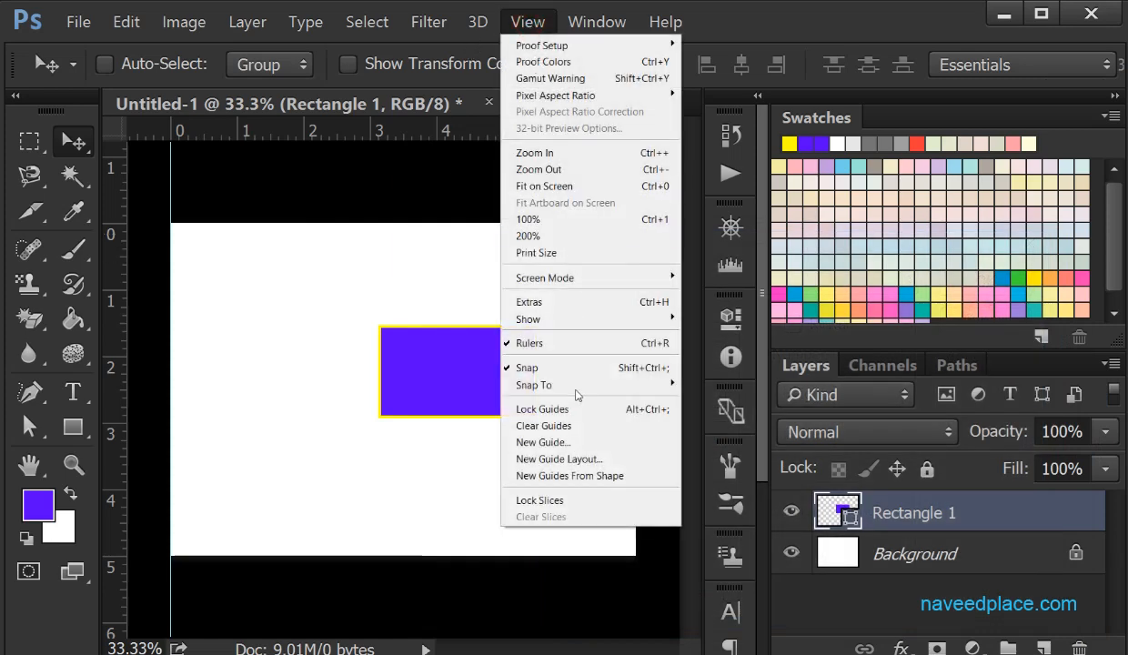
click(591, 475)
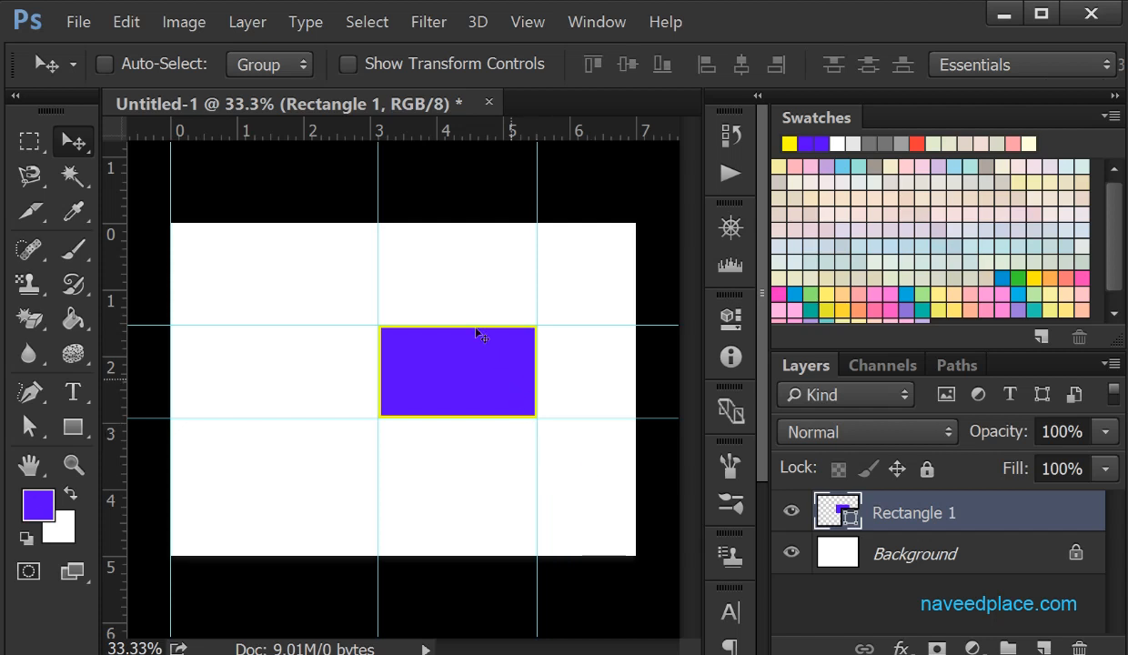
key(ctrl+h)
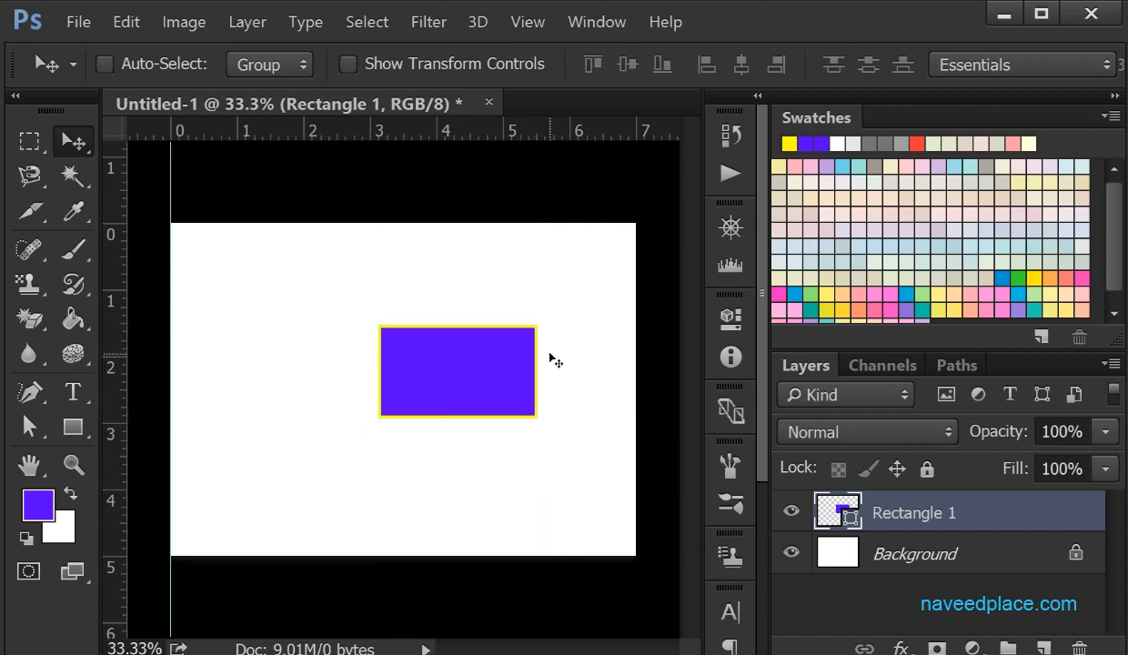
Move the rectangle into the canvas's top-left corner, and undo a trial guide pulled from the horizontal ruler
drag(461, 360, 374, 333)
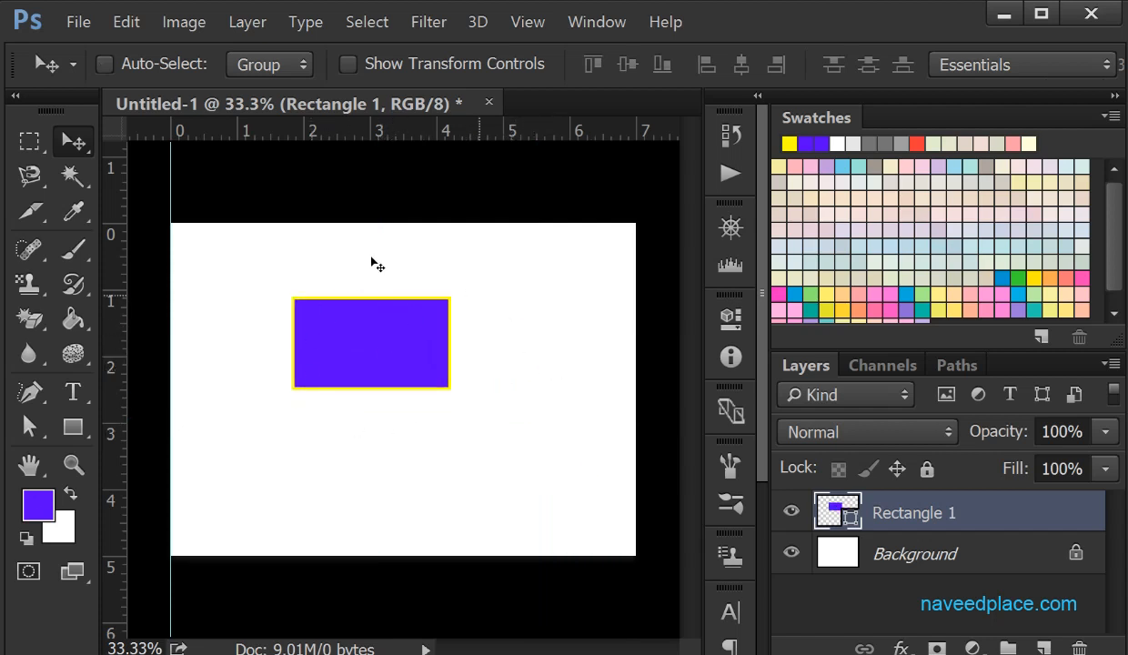
drag(383, 373, 262, 300)
drag(360, 137, 366, 243)
key(ctrl+z)
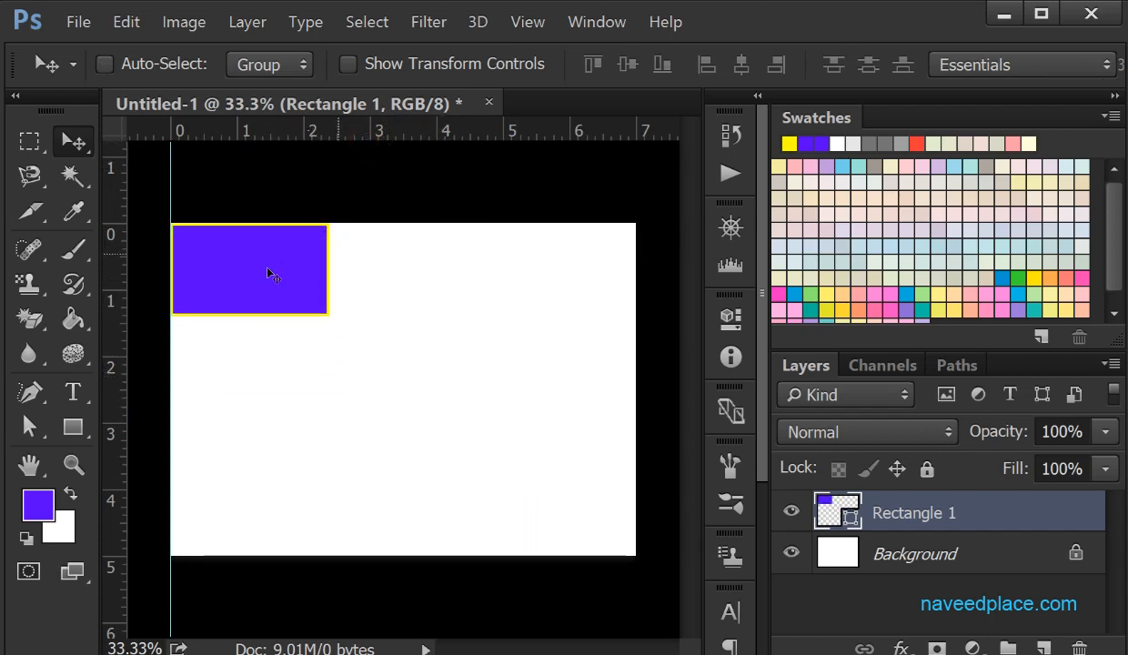
Move the rectangle back near the canvas centre and create new guides from its shape
drag(269, 274, 408, 375)
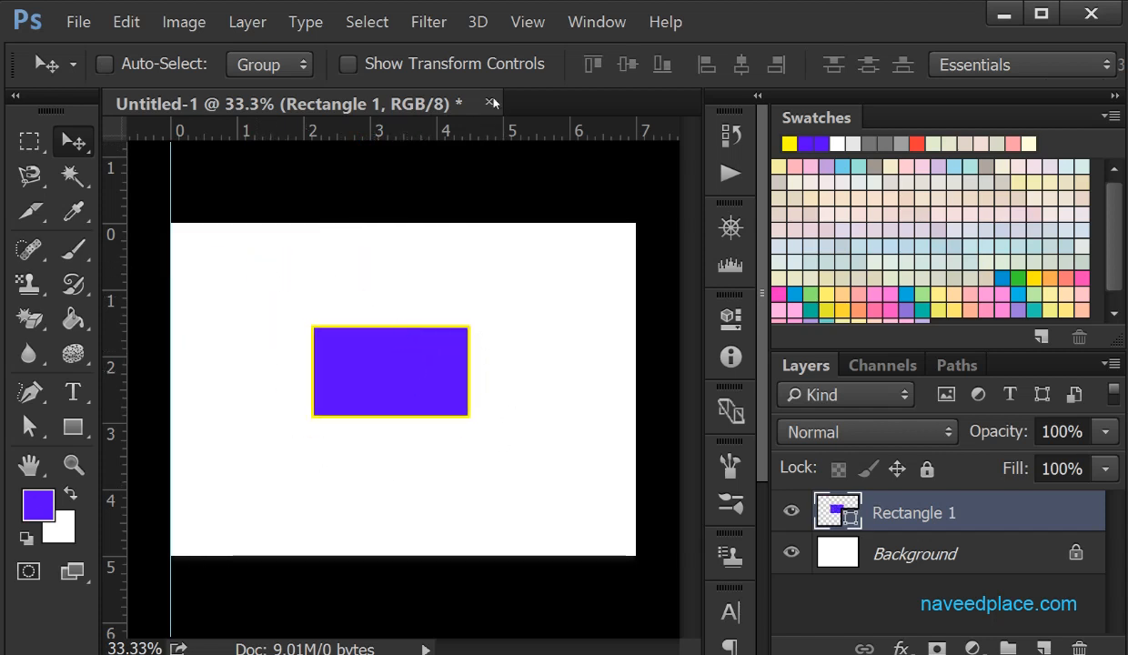
click(529, 23)
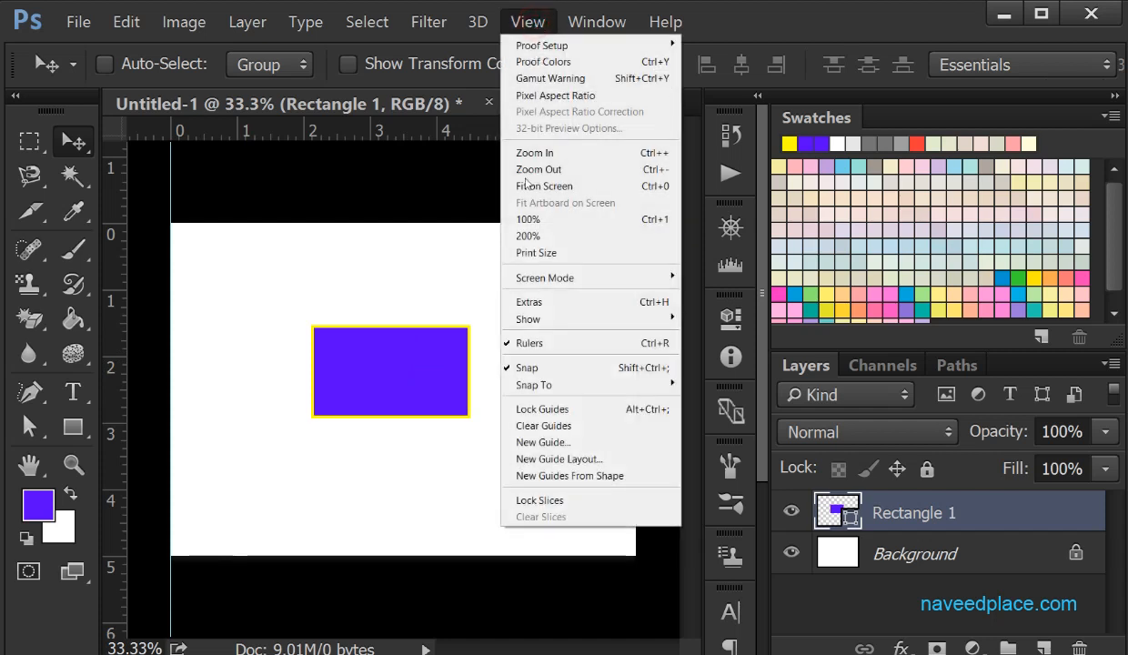
click(540, 475)
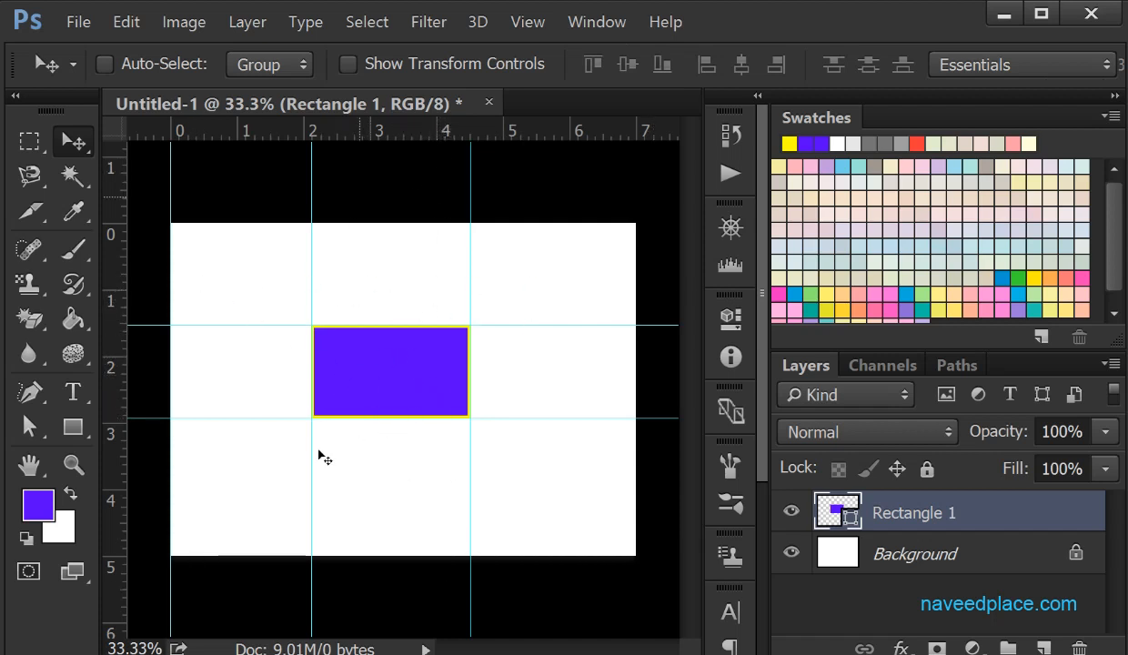
Show the grid over the canvas
click(528, 22)
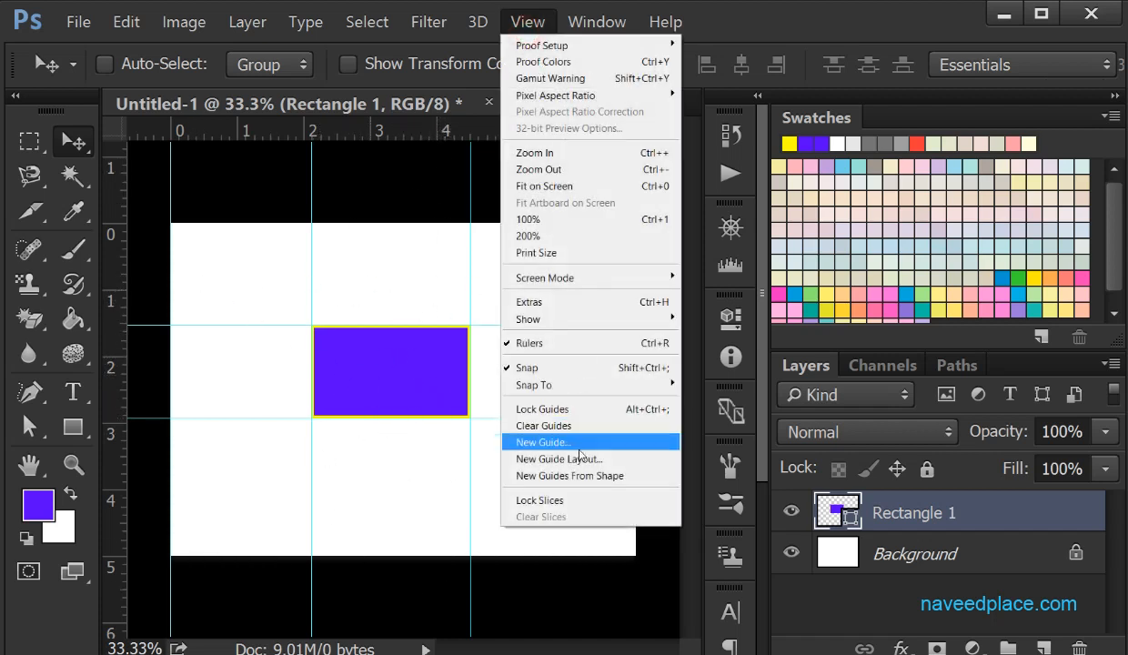
mouse_move(563, 382)
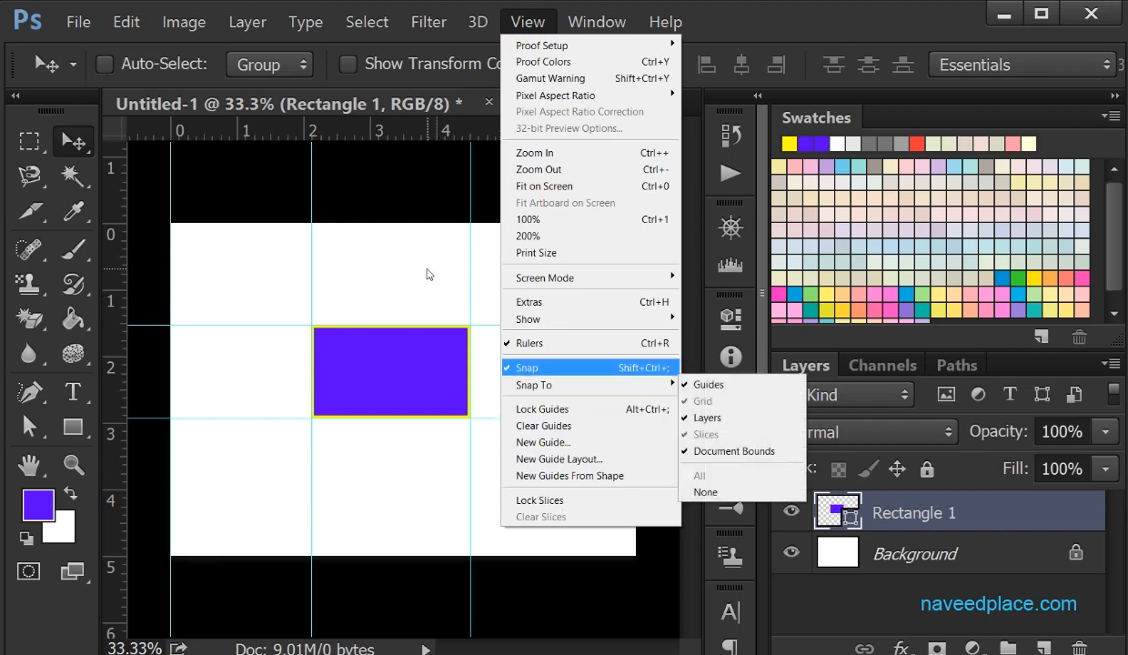
mouse_move(540, 320)
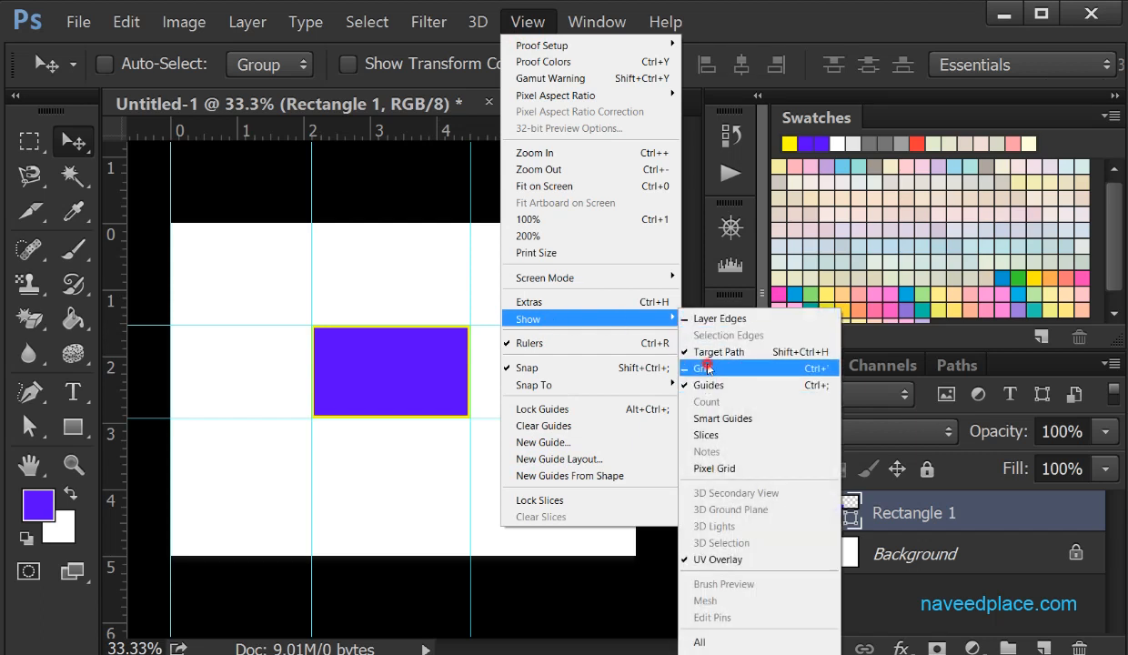
click(705, 369)
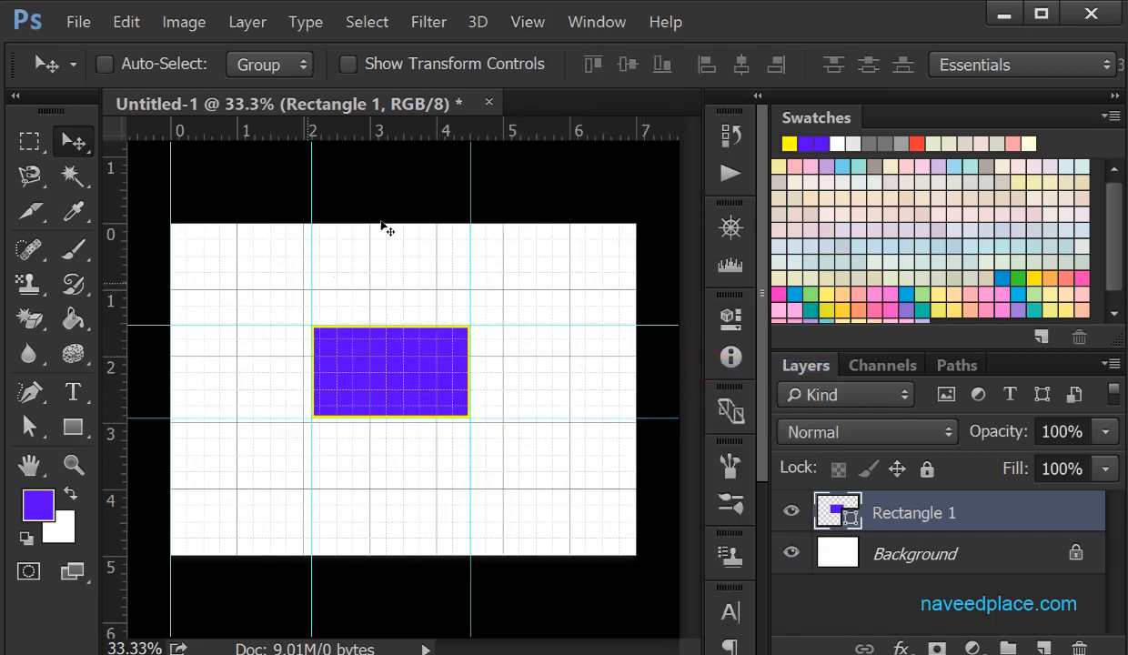
Close the current document without saving its changes and create a new blank document with the preset settings
click(489, 103)
click(572, 285)
click(78, 24)
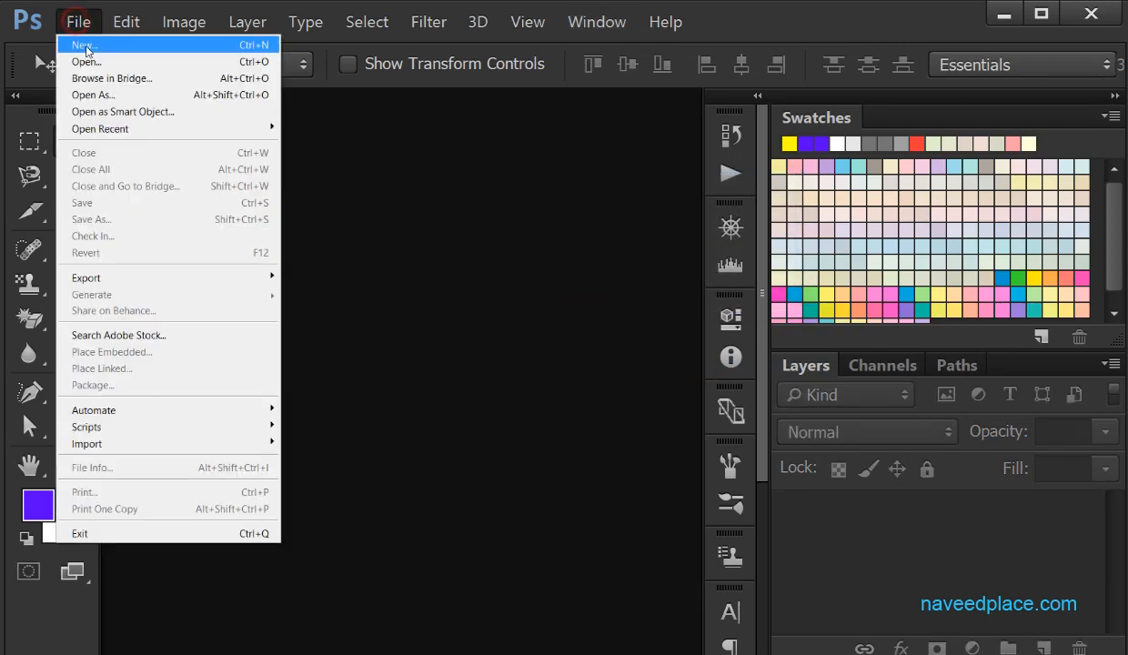
click(88, 51)
click(713, 88)
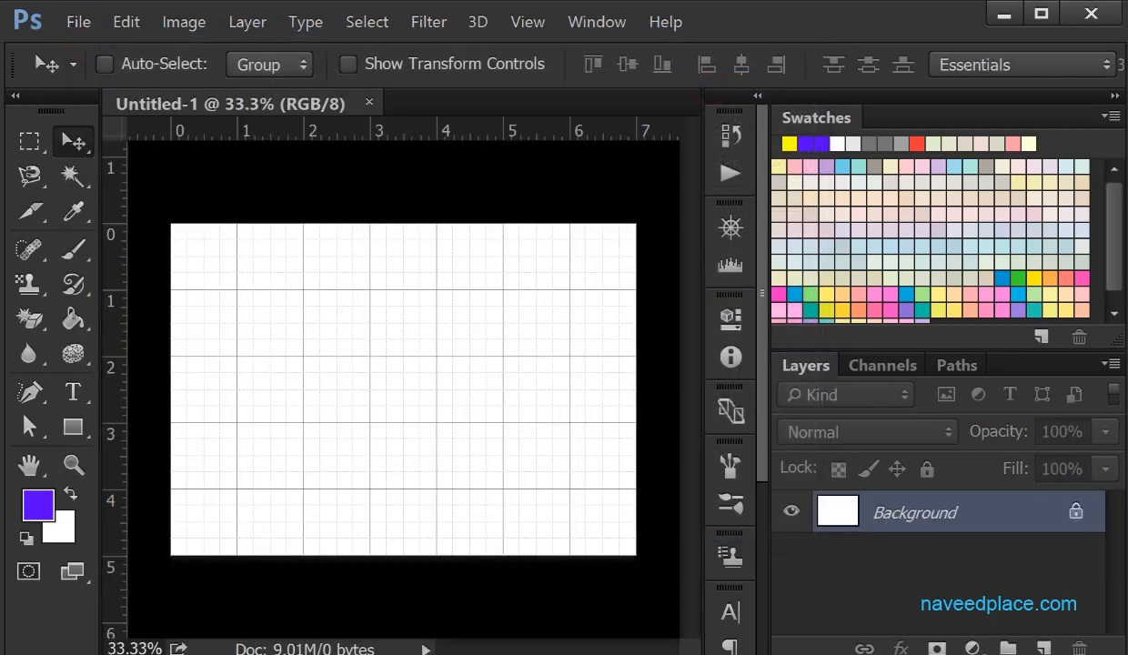
Draw a 900 by 675 px rectangle along the grid lines with the Rectangle Tool and collapse its properties
click(72, 428)
right_click(72, 428)
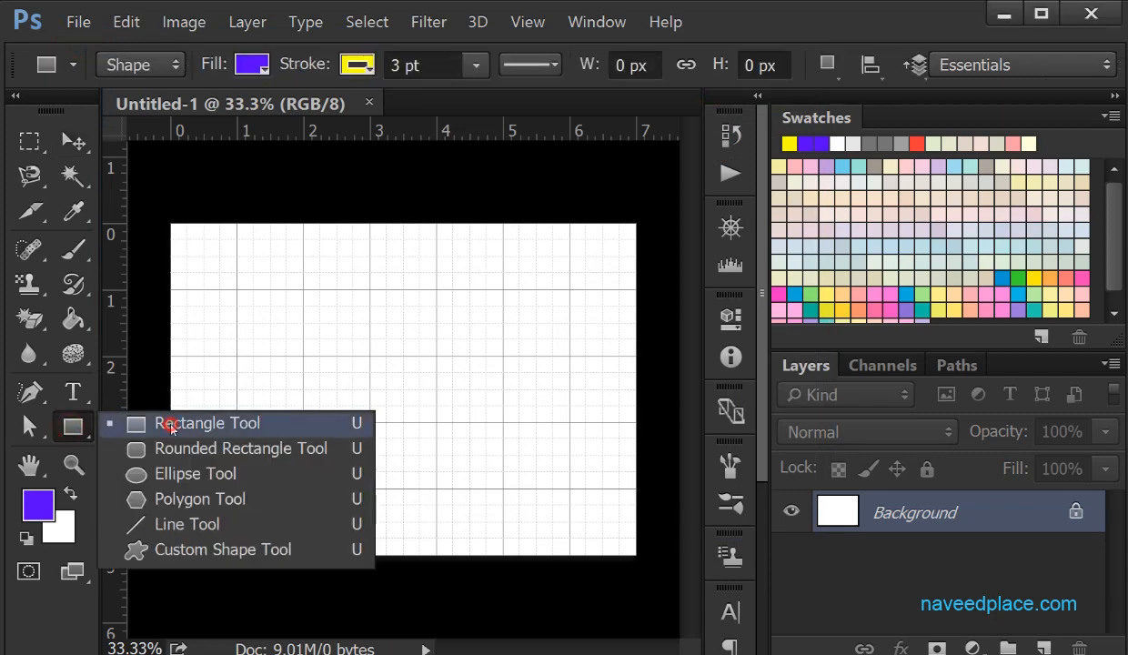
click(200, 423)
drag(235, 310, 436, 456)
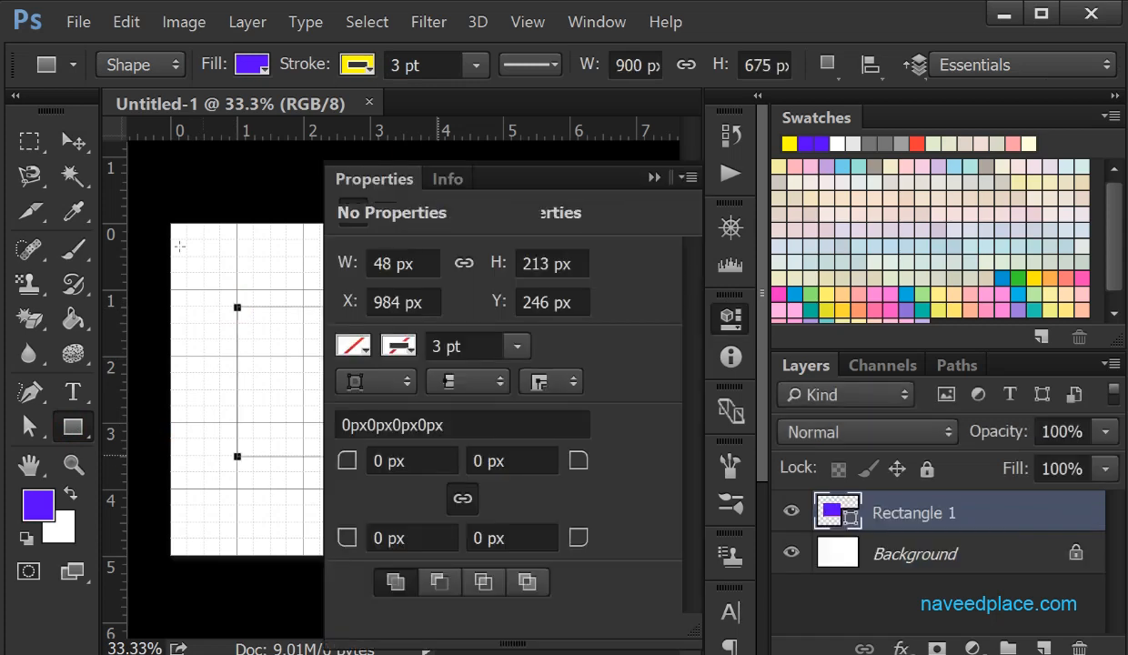
click(658, 179)
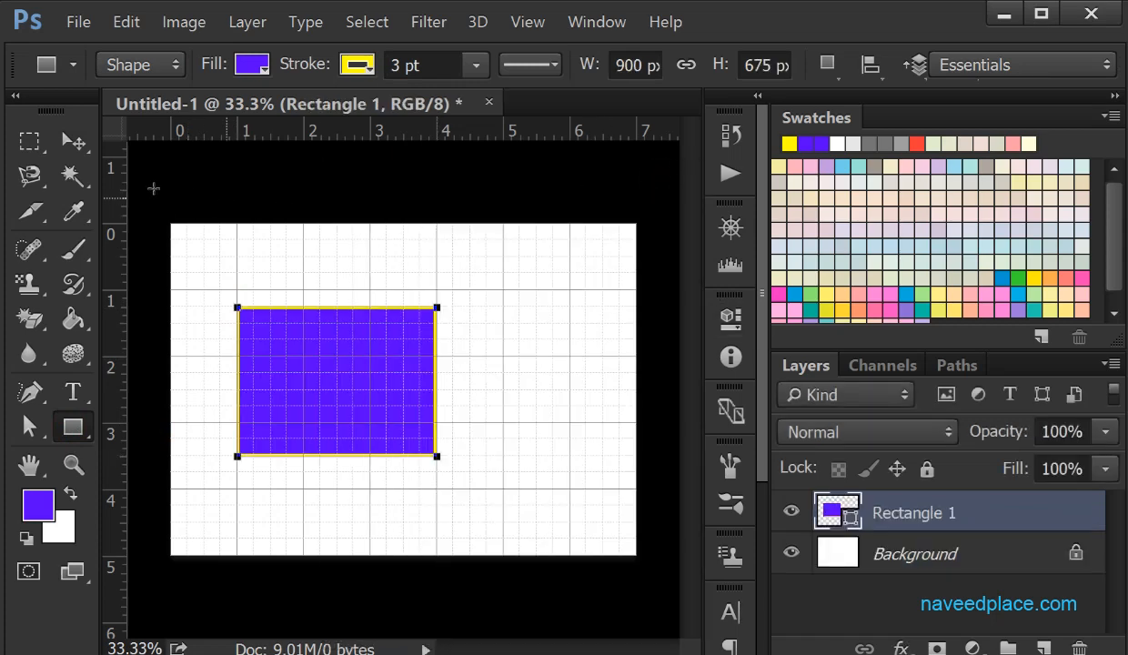
Move the rectangle slightly right and up with the Move tool, following the grid
click(73, 141)
click(209, 149)
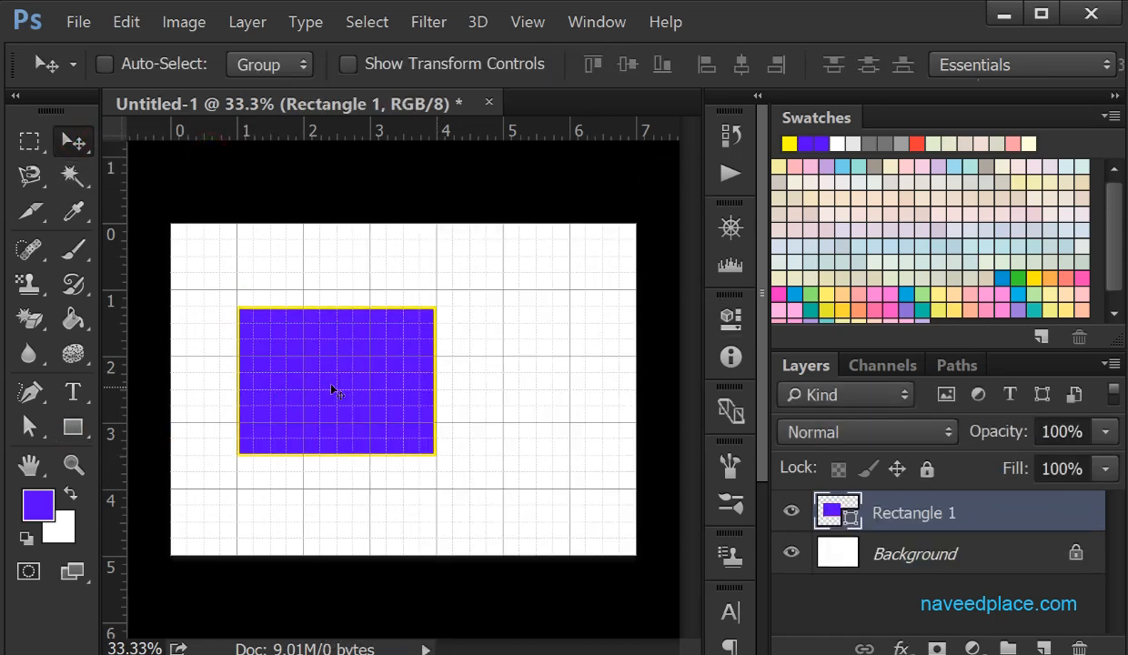
drag(330, 380, 352, 388)
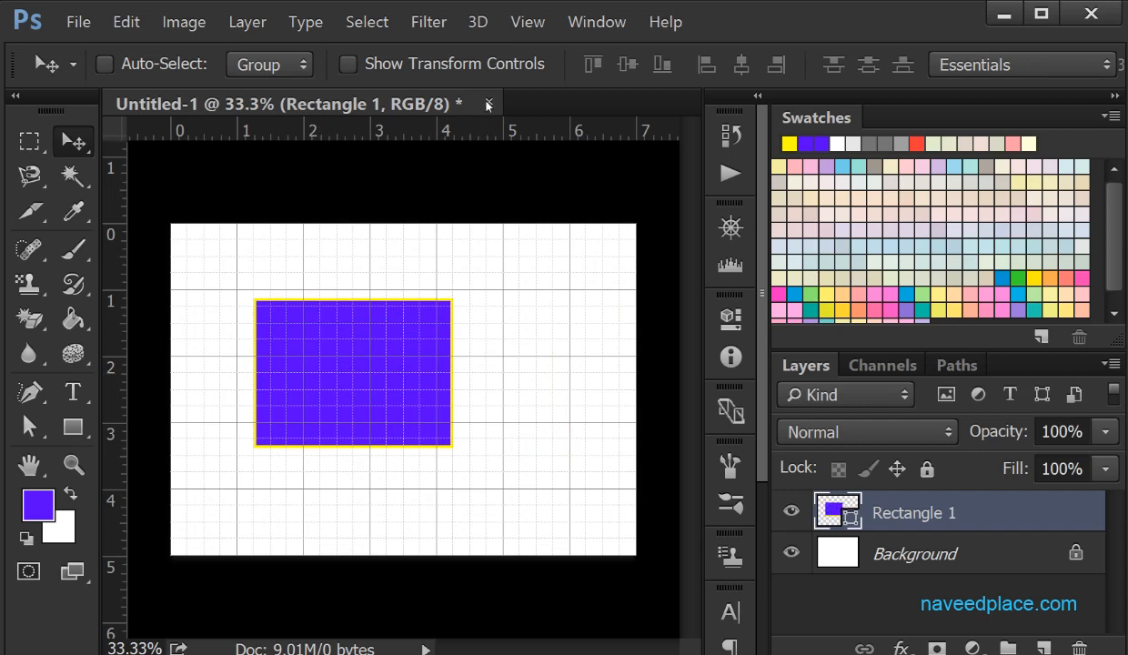
Draw a full-height slice around the rectangle and a thin horizontal slice across the rectangle's lower half with the Slice Tool
click(529, 21)
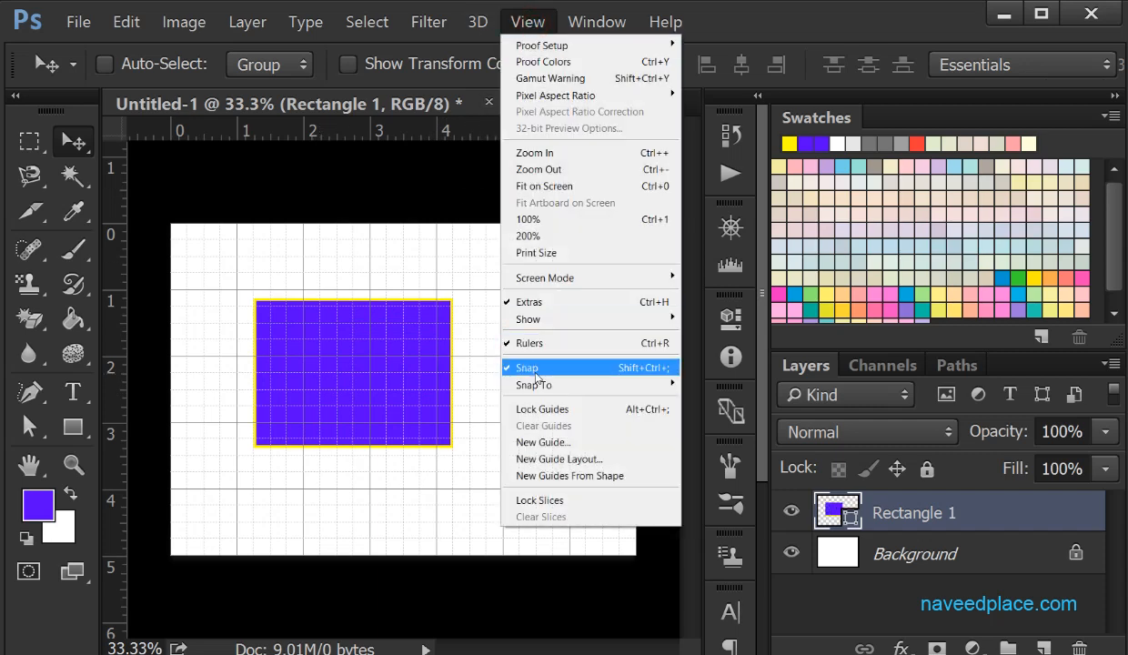
mouse_move(535, 386)
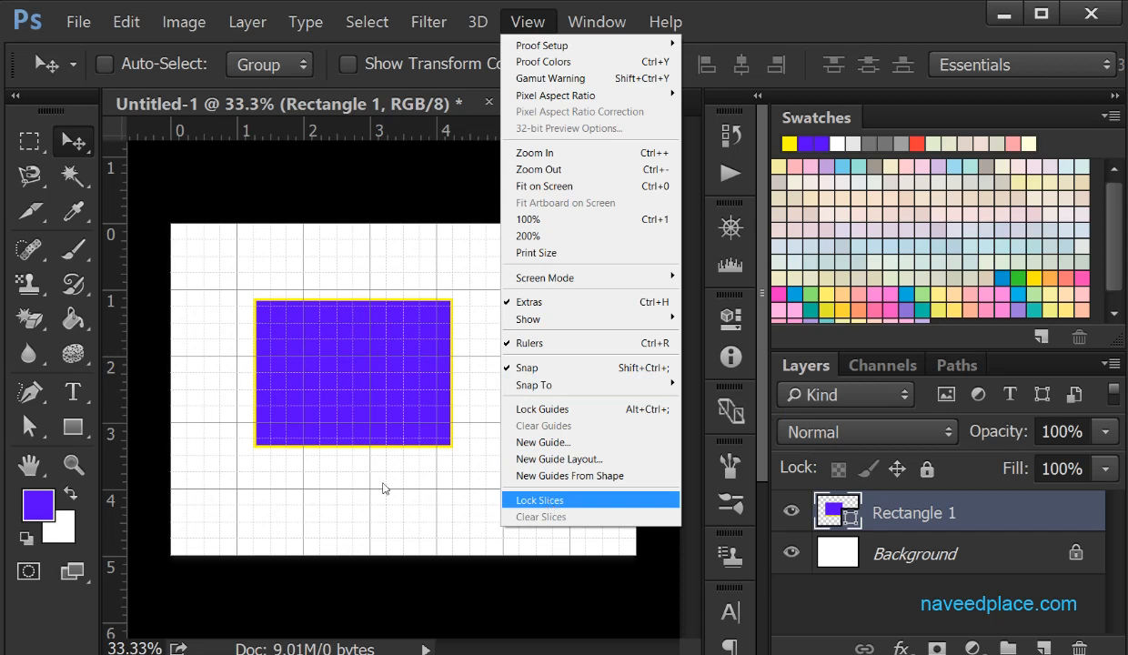
click(30, 211)
click(142, 255)
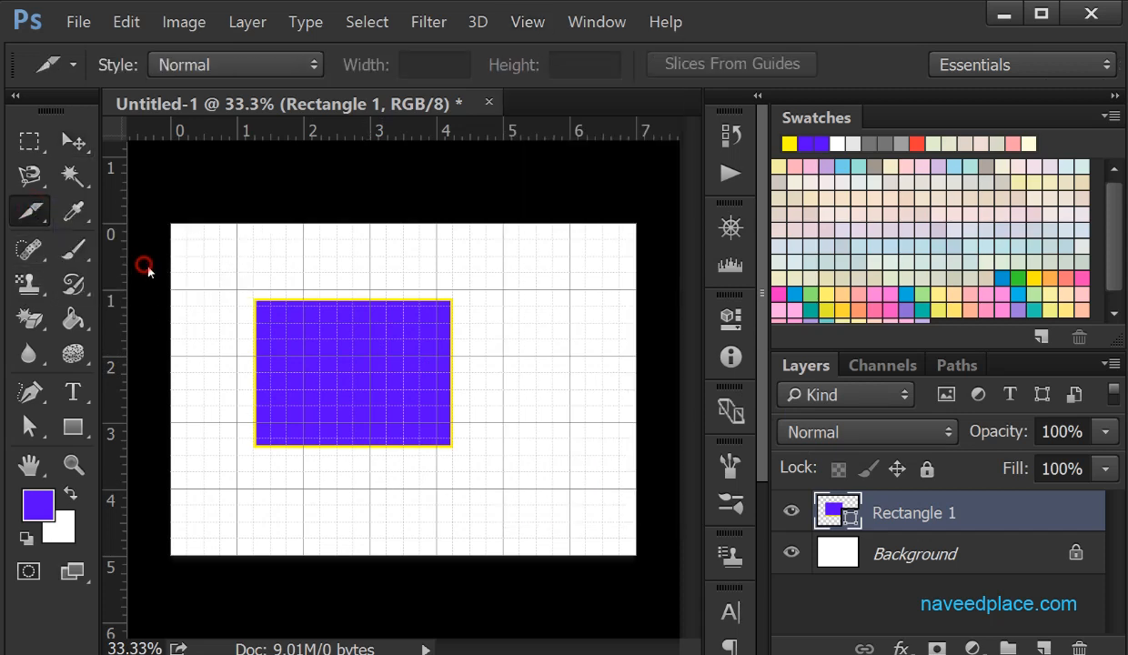
drag(238, 223, 518, 555)
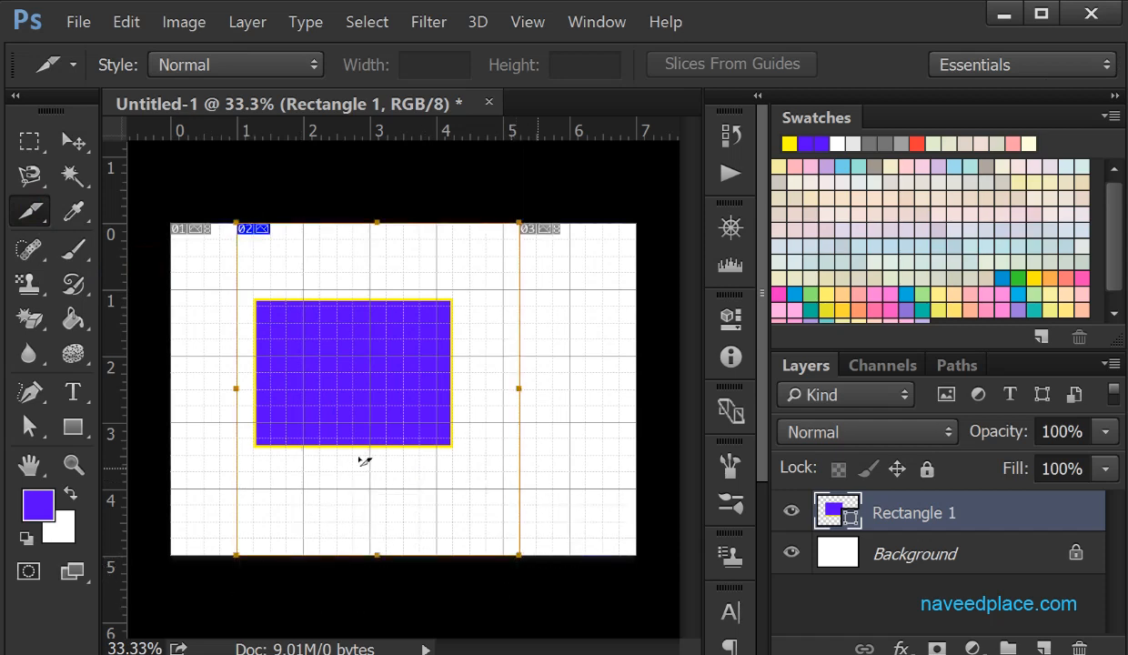
drag(157, 405, 619, 405)
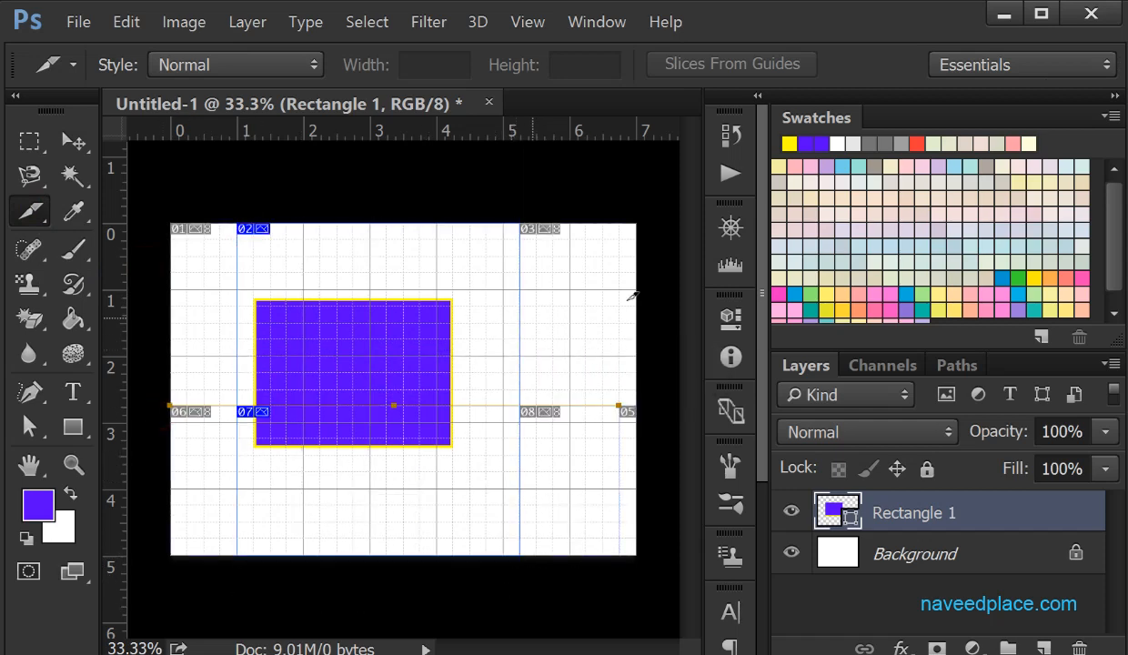
Hide the extras and draw a thin slice across the full canvas width above the rectangle
click(526, 22)
click(611, 302)
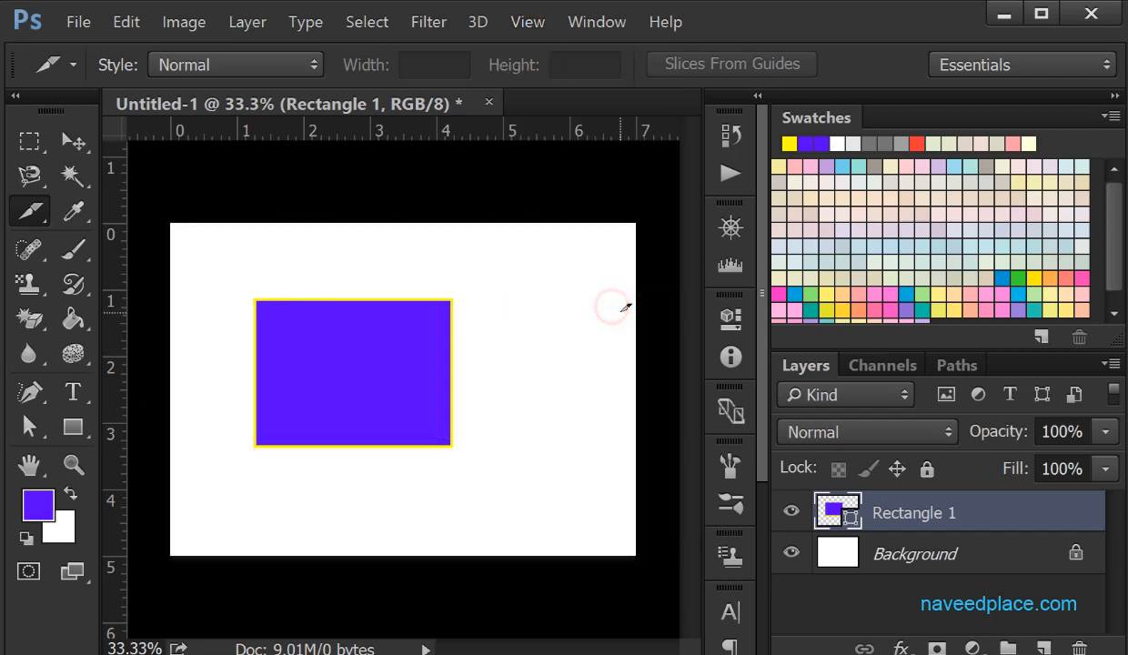
drag(164, 258, 648, 257)
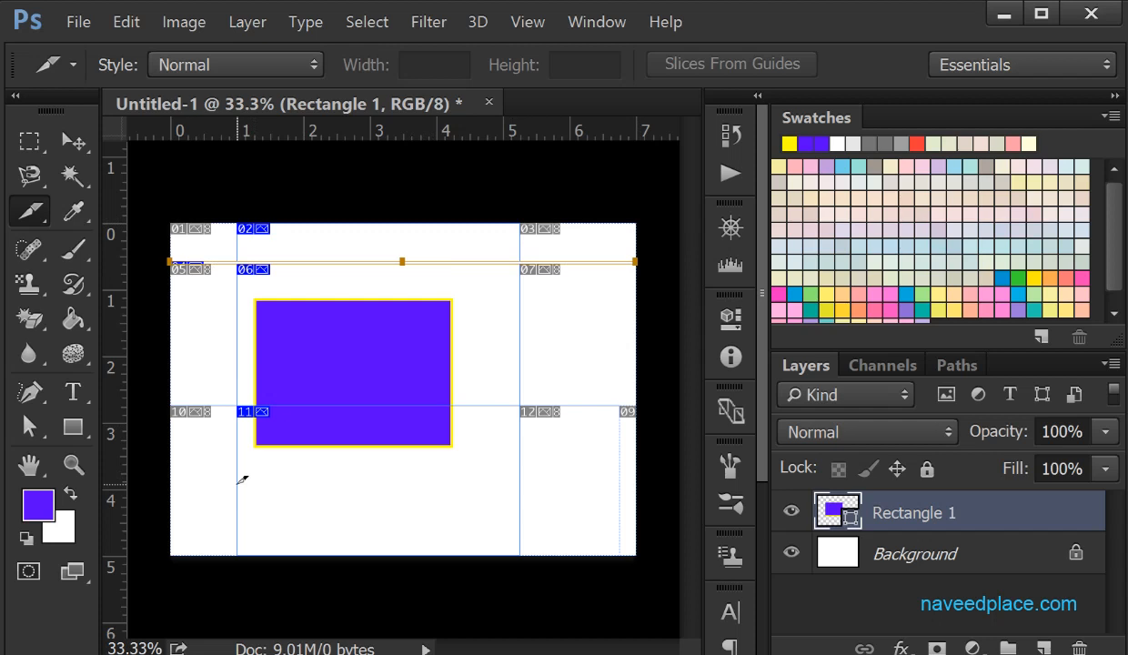
Move the full-height slice right and down with the Slice Select Tool, so it extends below the canvas
right_click(29, 211)
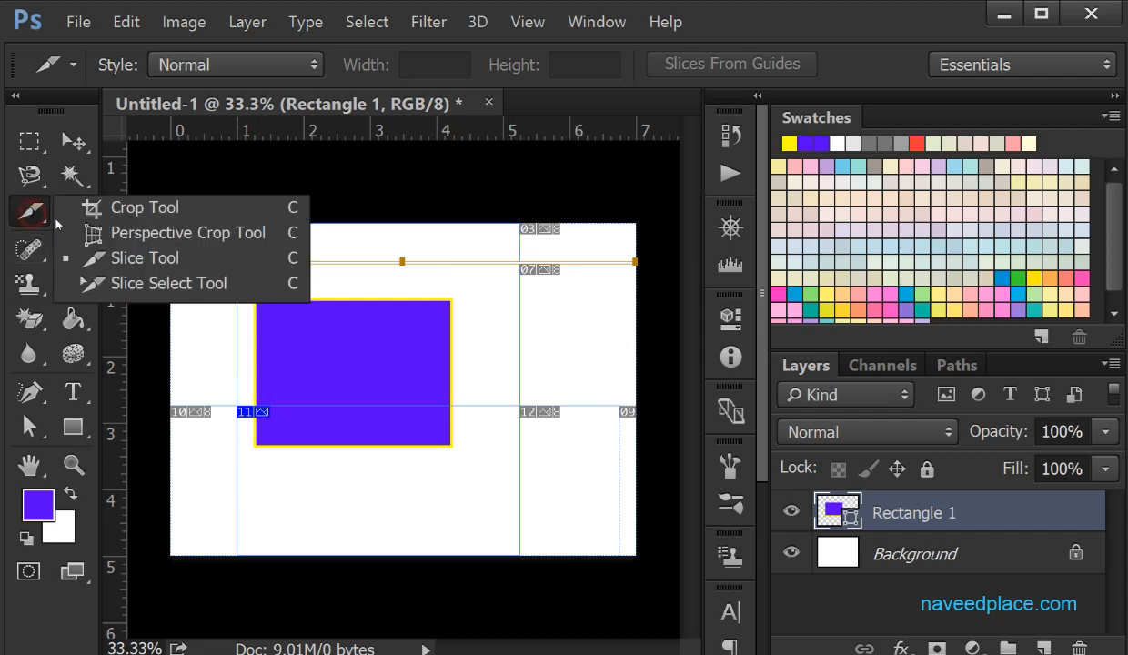
click(138, 284)
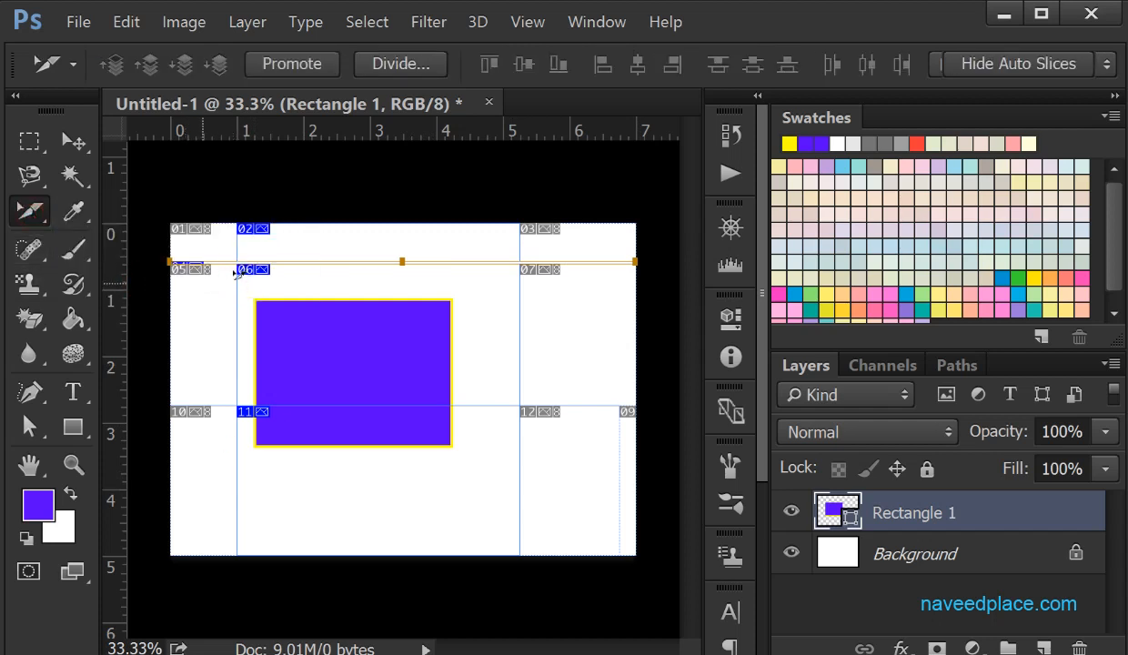
drag(234, 258, 307, 301)
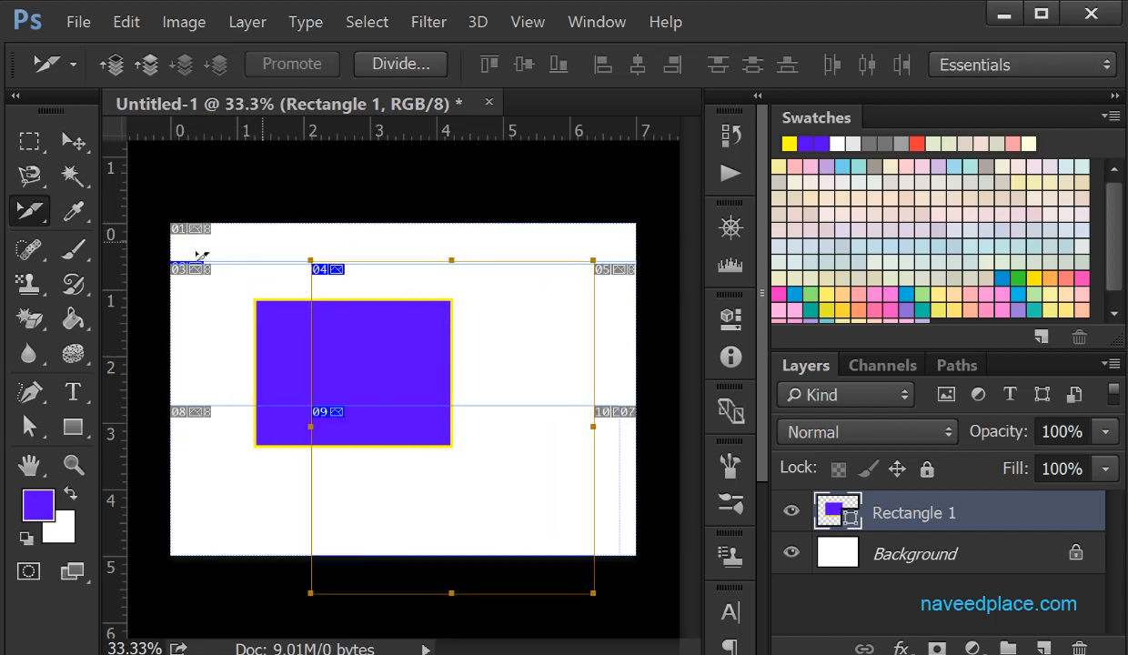
drag(383, 262, 386, 265)
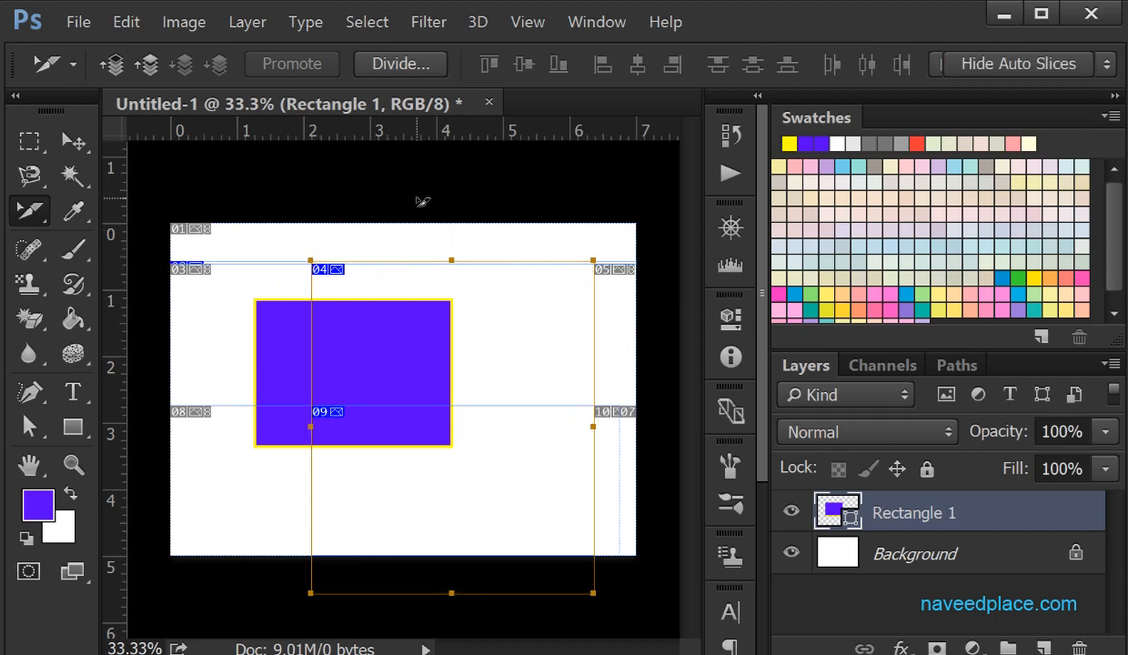
Lock the slices and try to adjust the moved slice's top edge with the Slice Select Tool
click(525, 22)
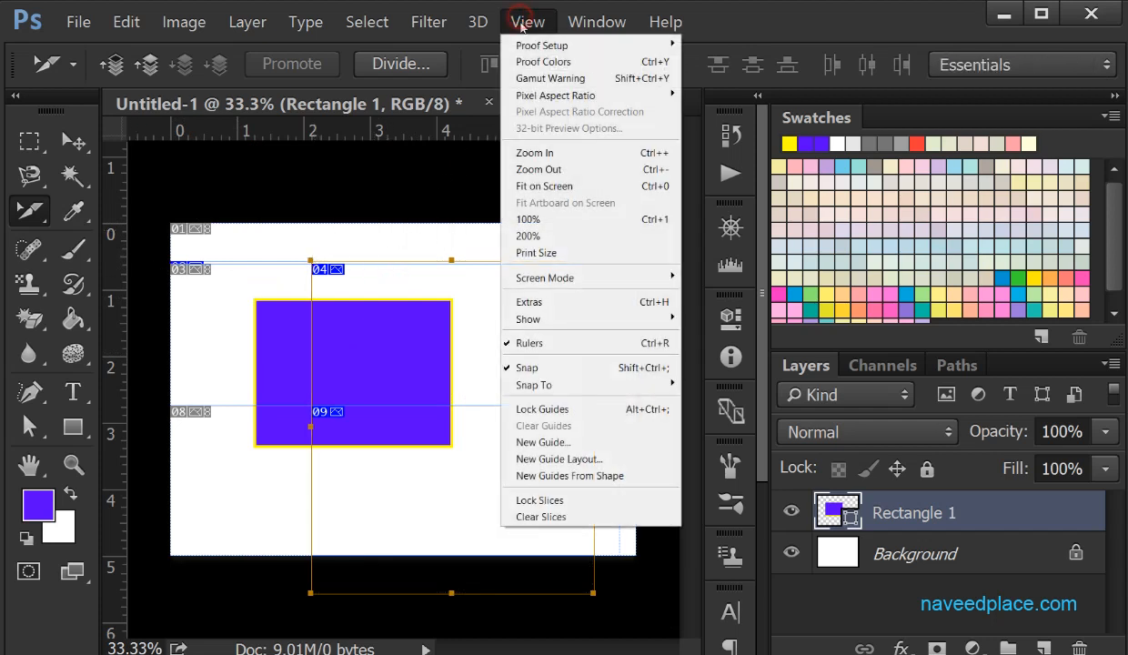
click(533, 501)
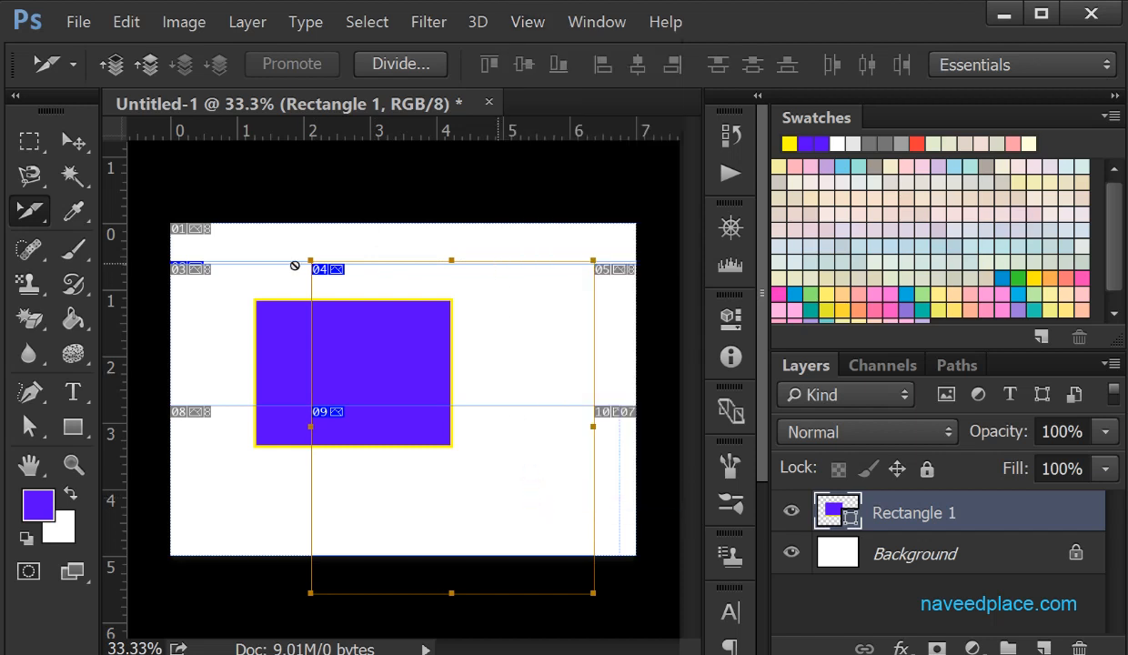
right_click(29, 211)
click(175, 285)
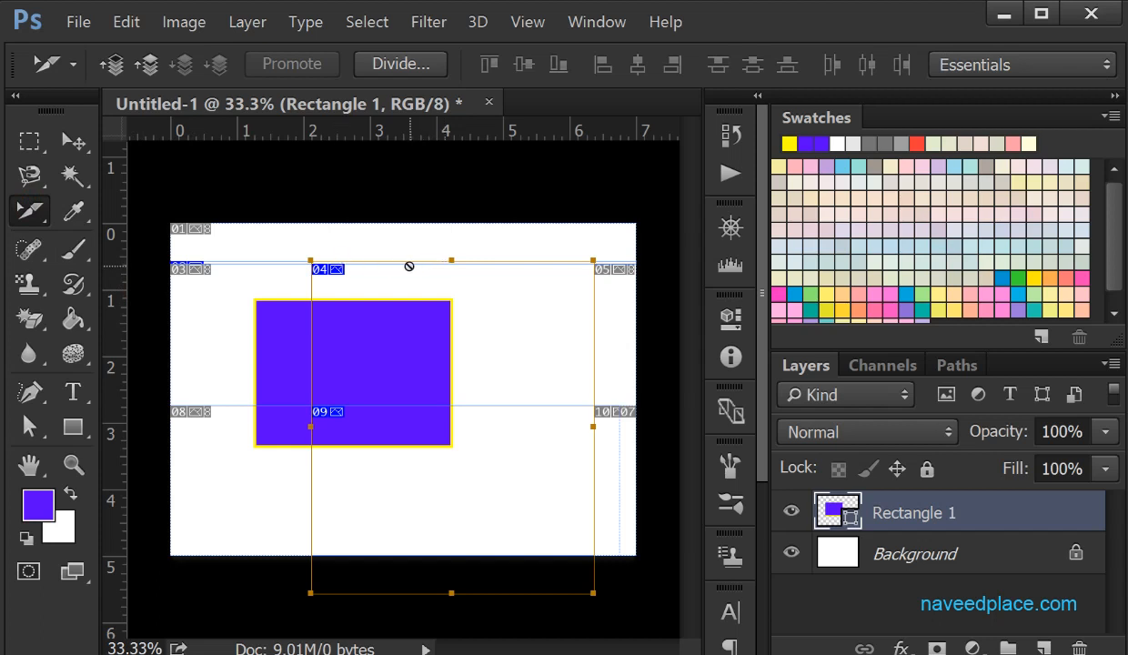
key(ctrl+plus)
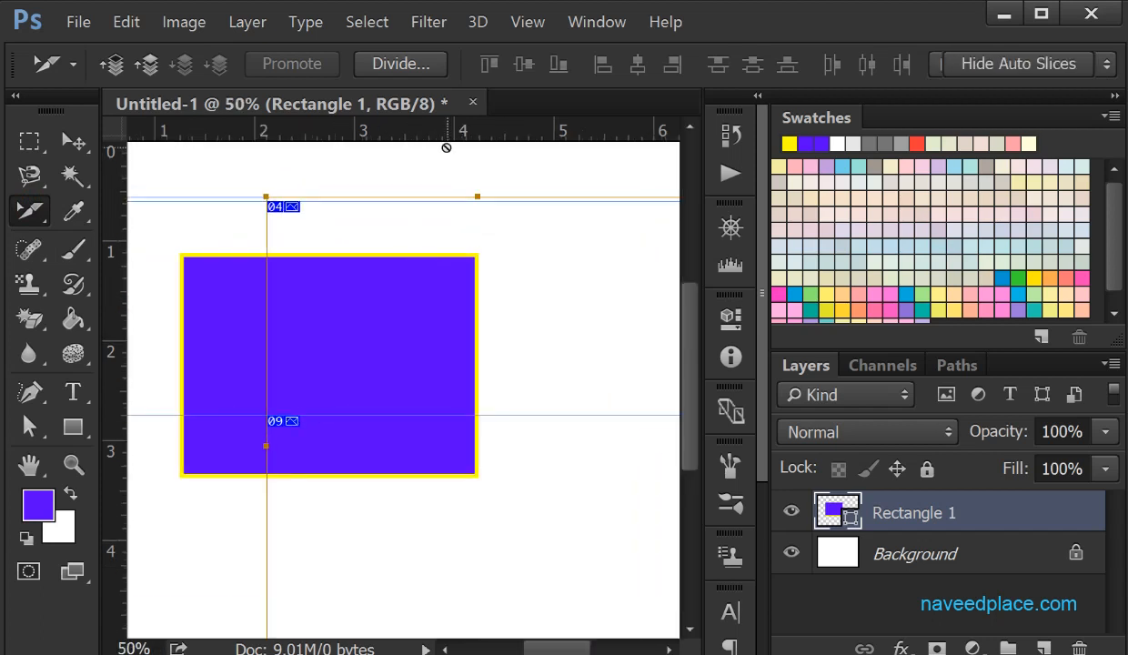
click(424, 196)
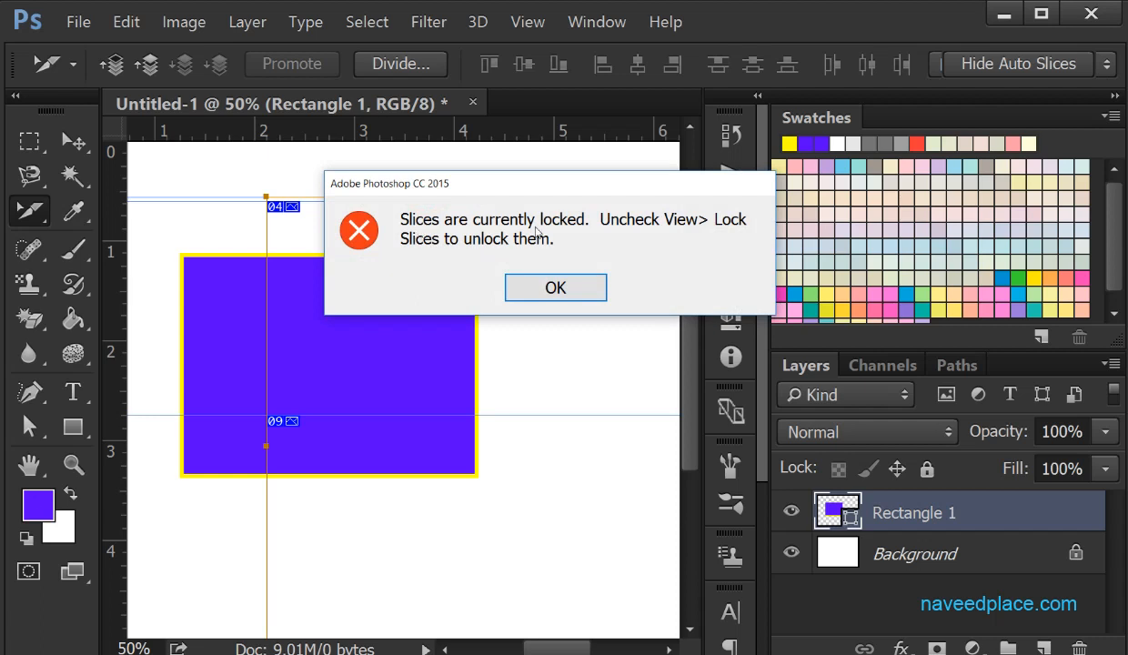
click(514, 282)
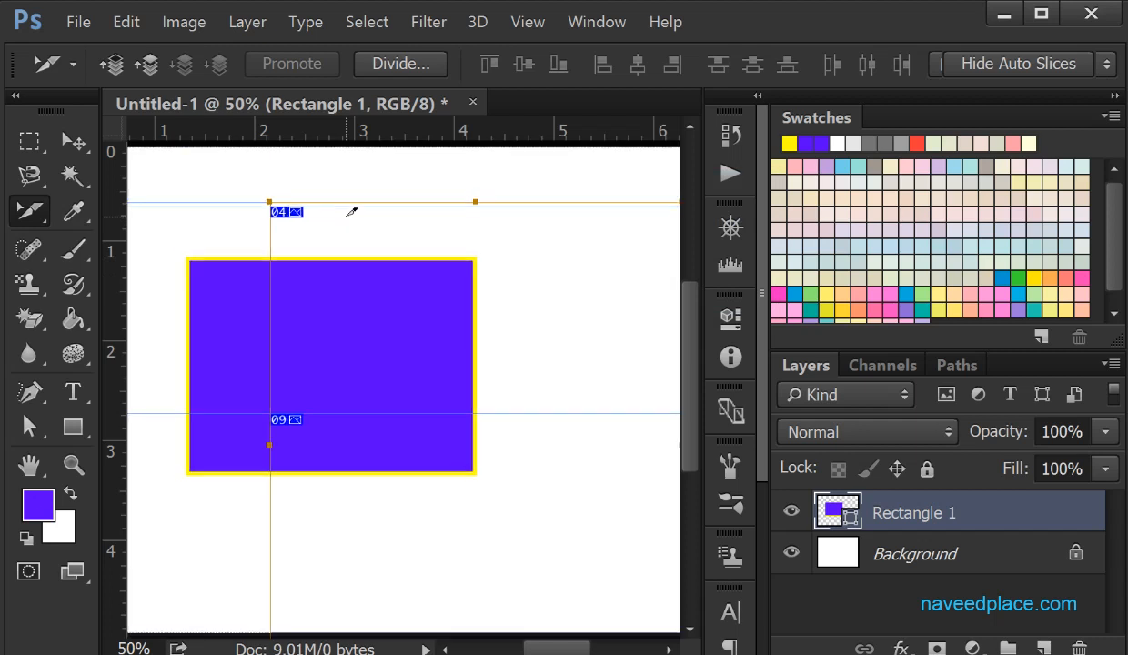
Unlock the slices and clear all of them from the document
key(ctrl+minus)
key(ctrl+minus)
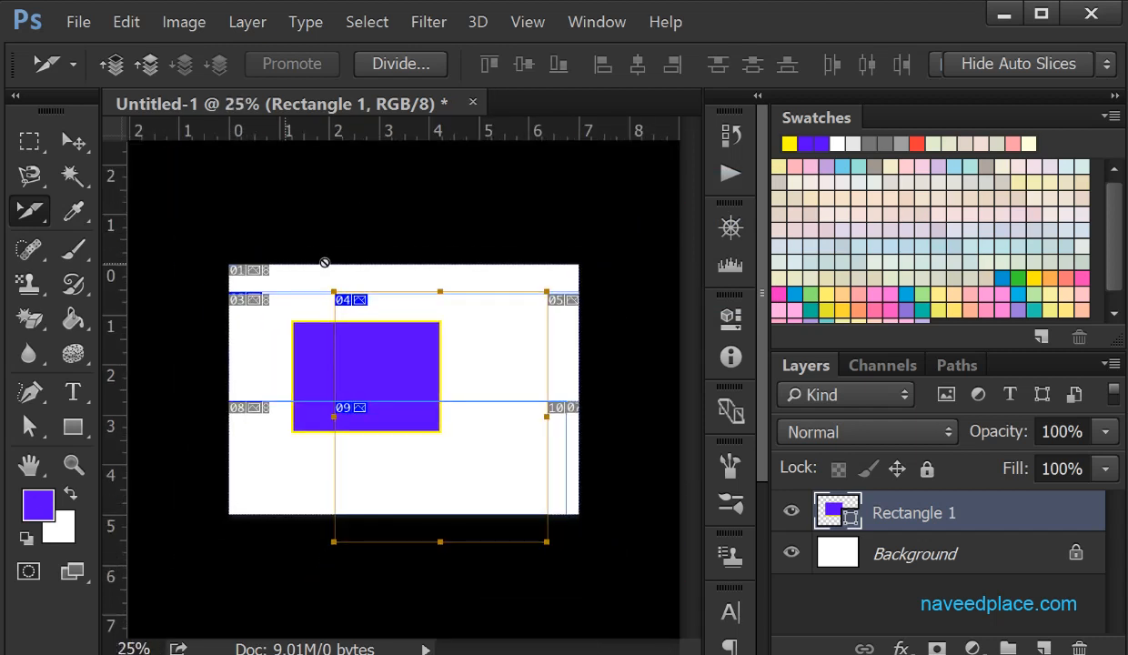
click(528, 22)
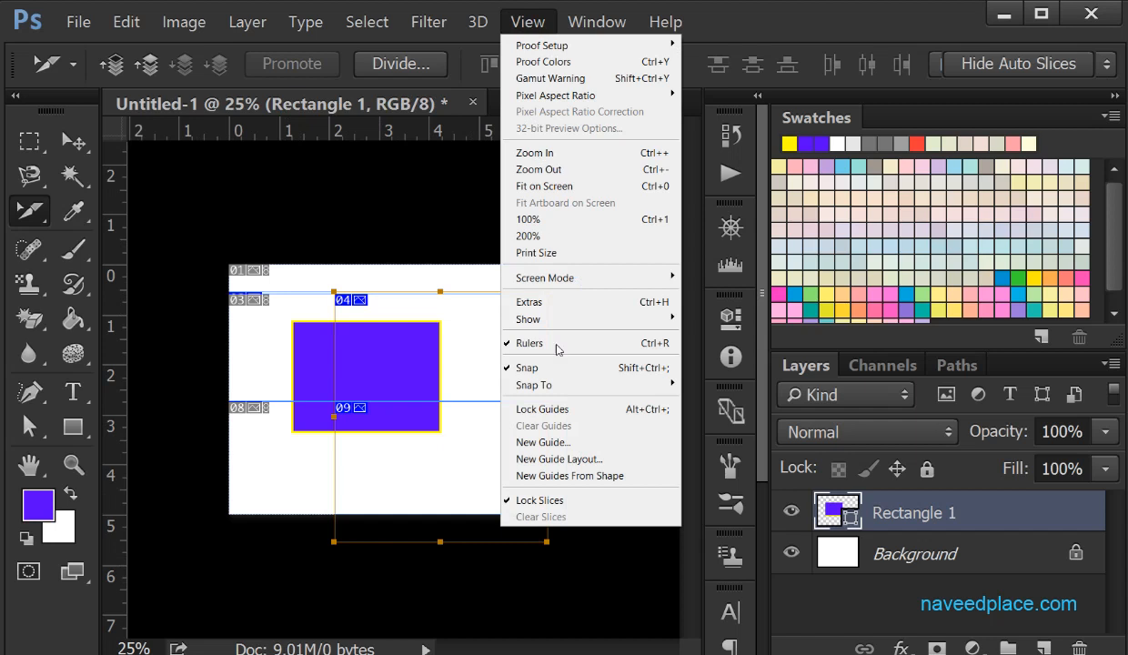
click(525, 500)
click(527, 22)
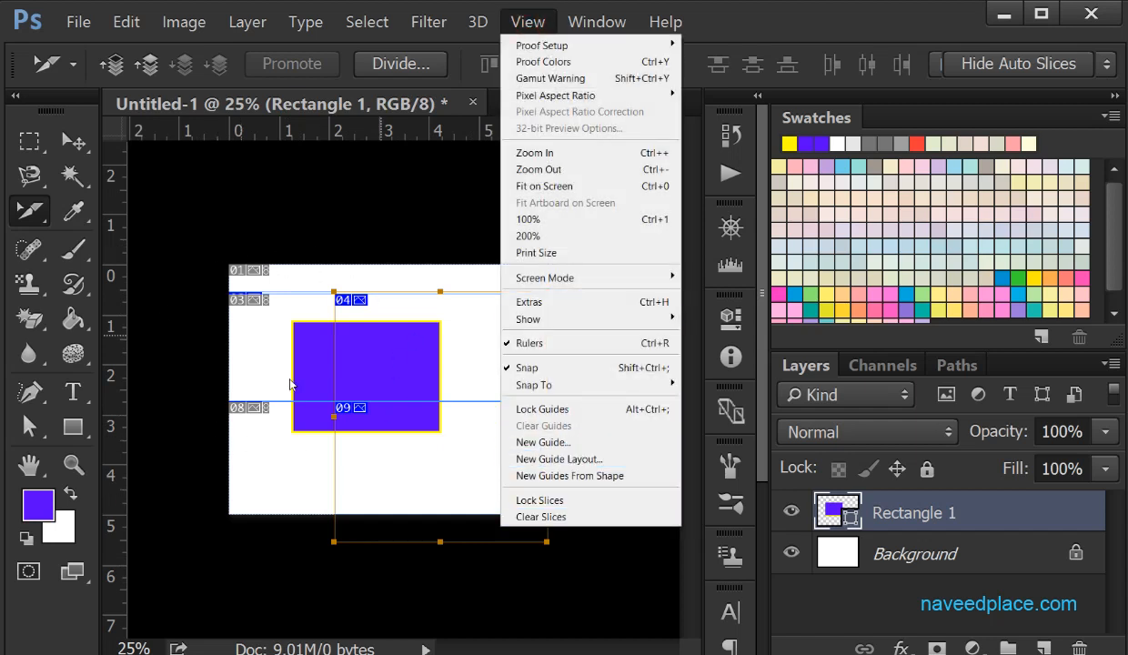
click(558, 518)
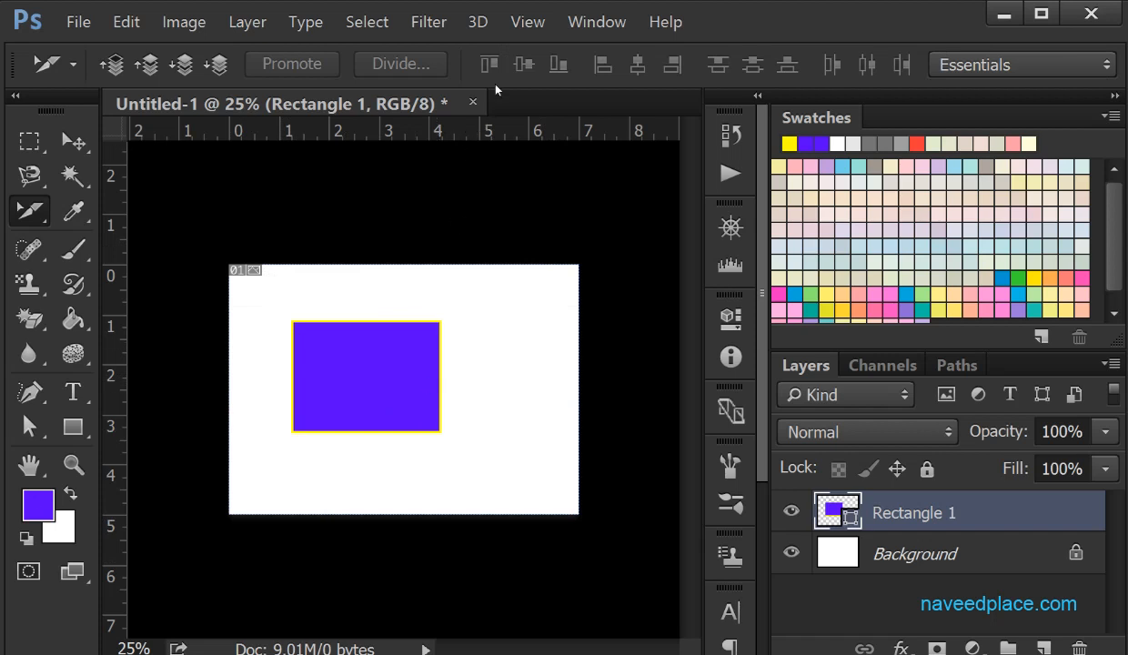
click(528, 22)
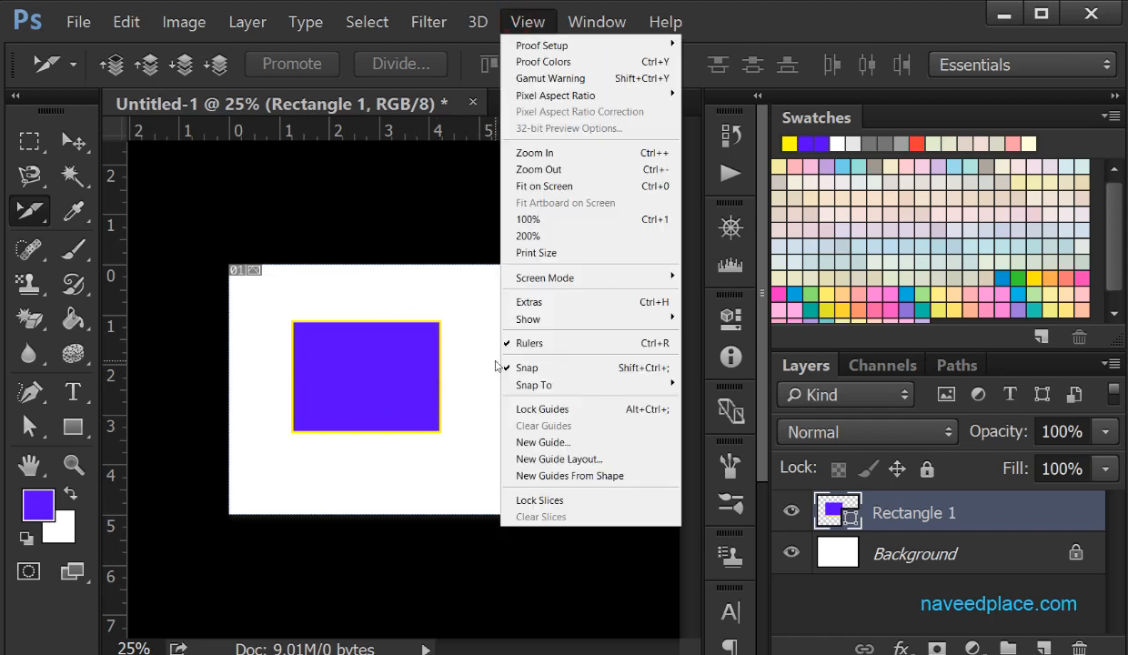